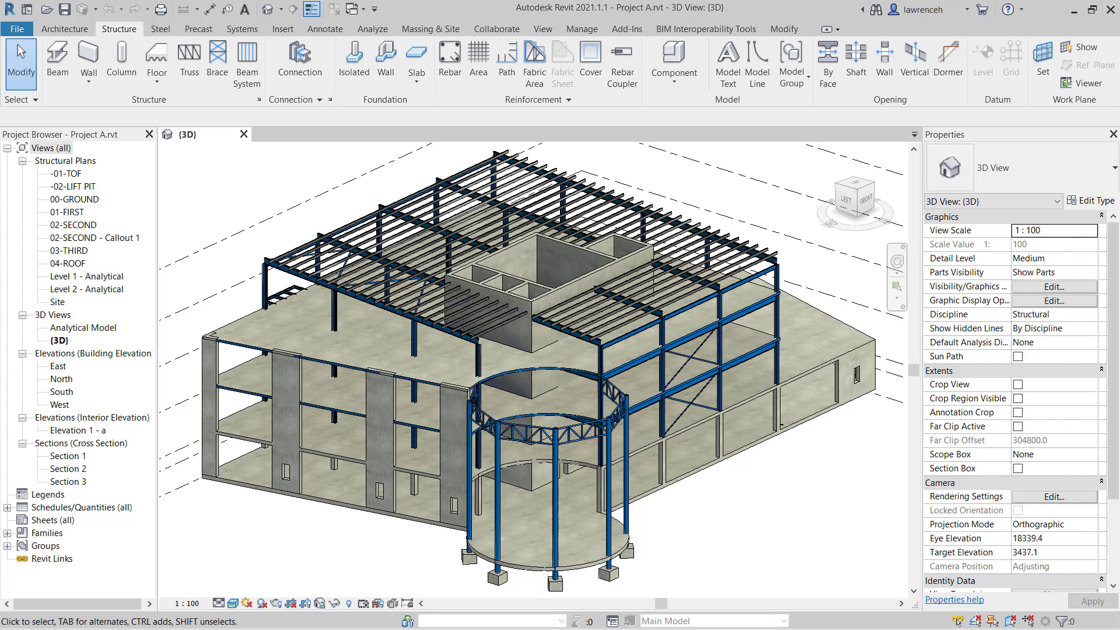
- Create a graphical column schedule for the project and set its detail level to Fine
{"action": "left_click", "coordinate": [66, 174]}
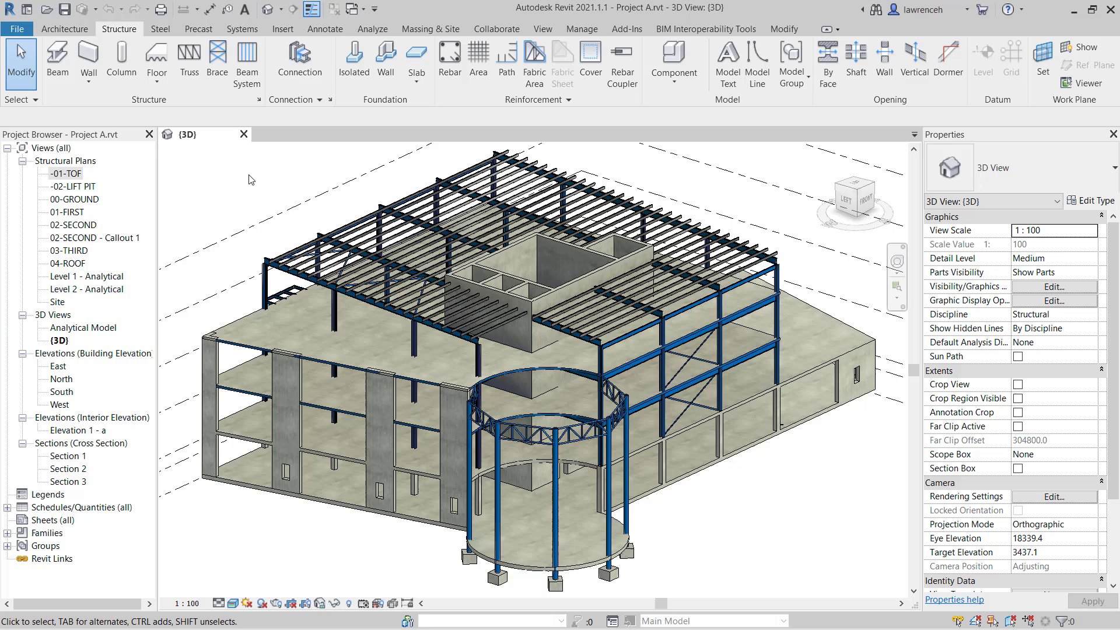
{"action": "left_click", "coordinate": [543, 30]}
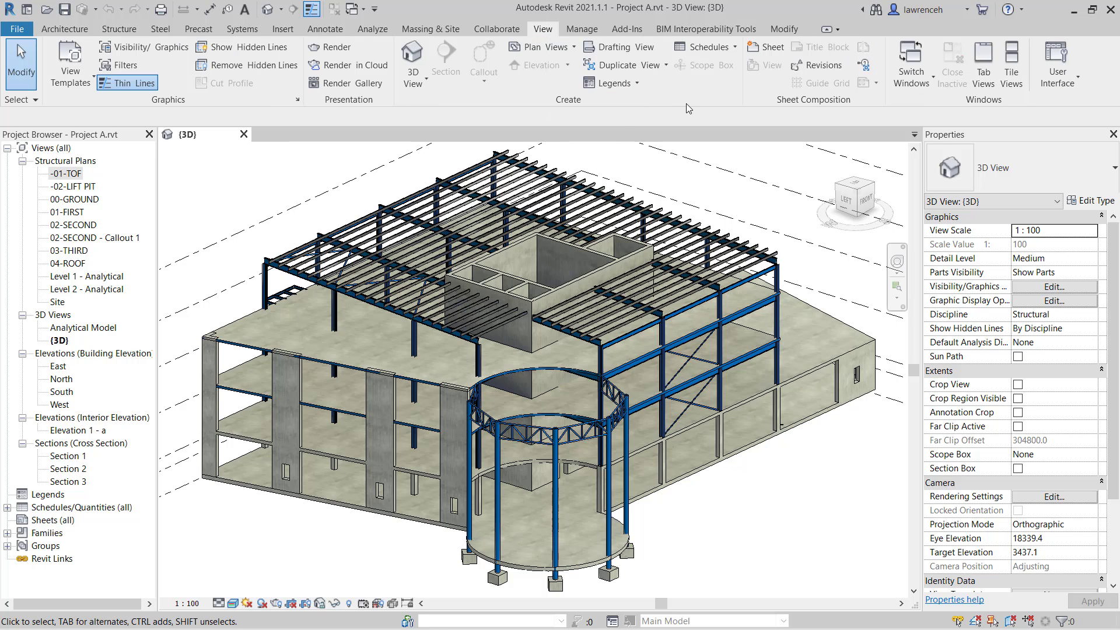
{"action": "left_click", "coordinate": [736, 48]}
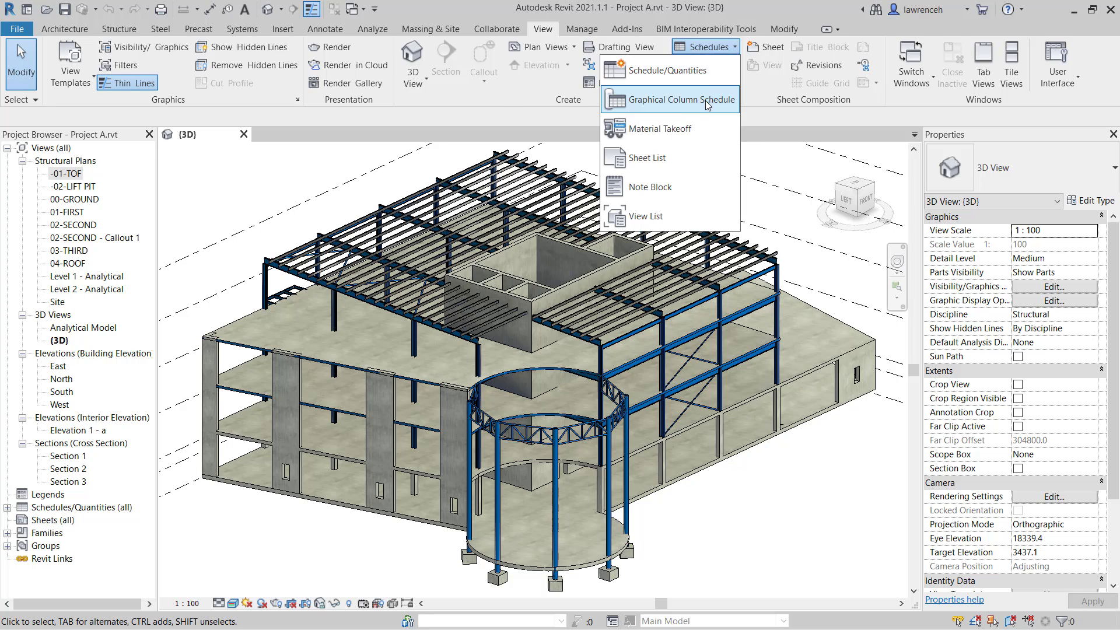
{"action": "left_click", "coordinate": [704, 100]}
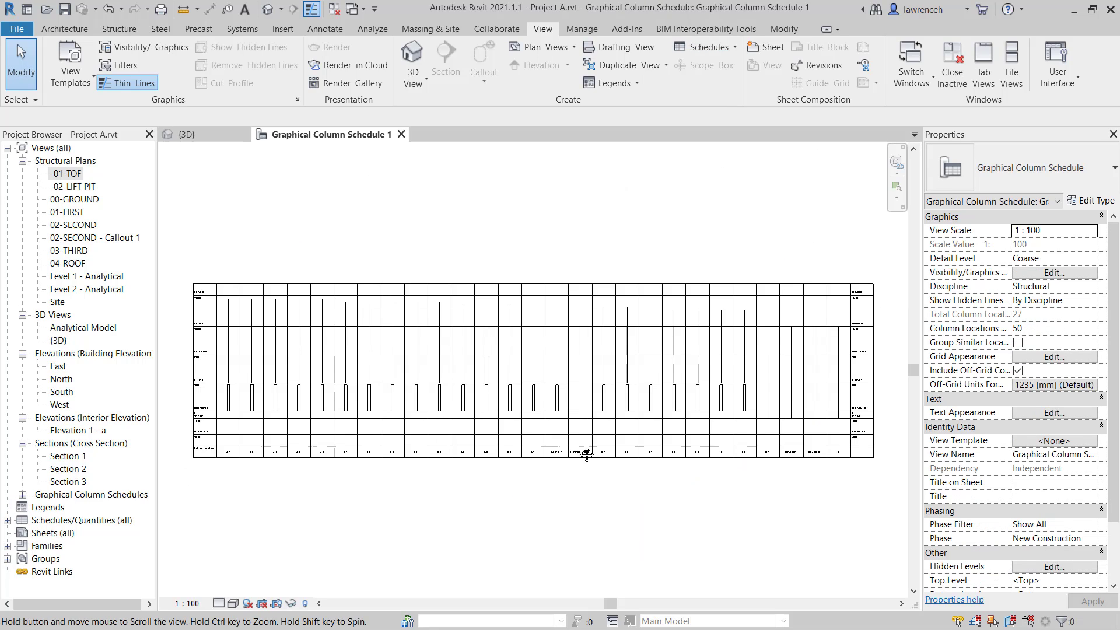
{"action": "left_click", "coordinate": [219, 603]}
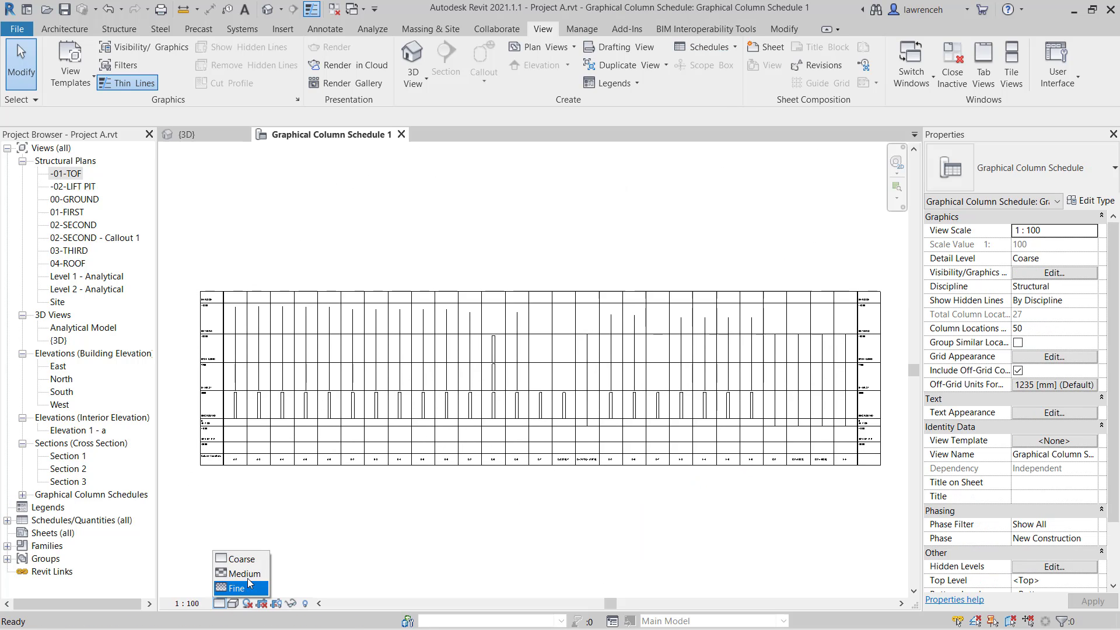
{"action": "left_click", "coordinate": [240, 588]}
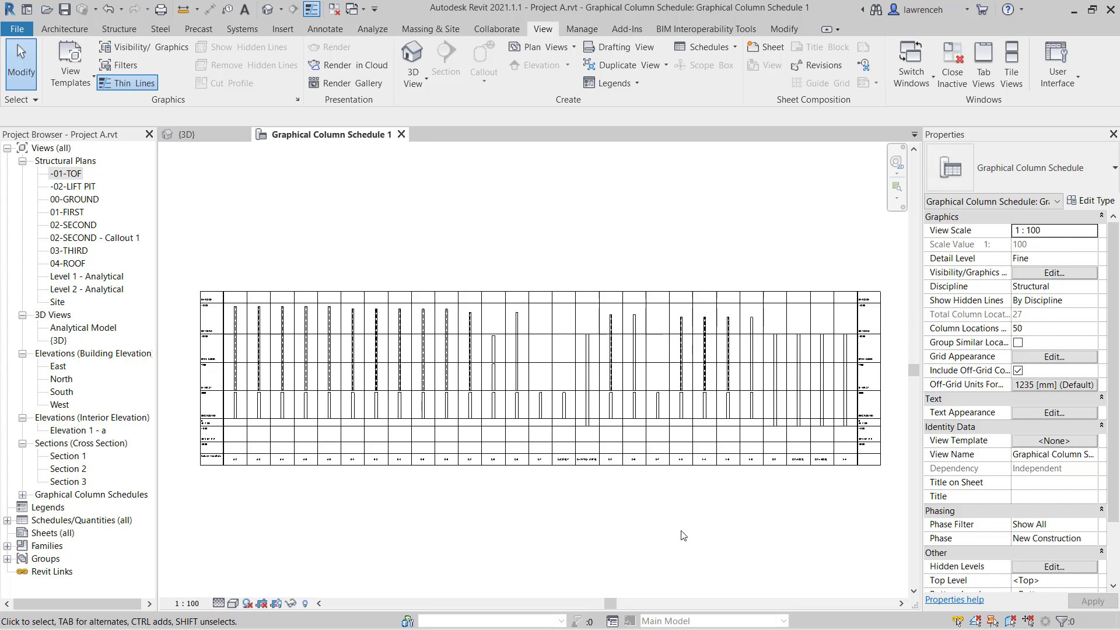
- Set the base level of all the lowest columns in the graphical column schedule to -01-TOF
{"action": "middle_click_drag", "start_coordinate": [625, 455], "coordinate": [493, 452]}
{"action": "scroll", "coordinate": [239, 435], "scroll_direction": "up", "scroll_amount": 2}
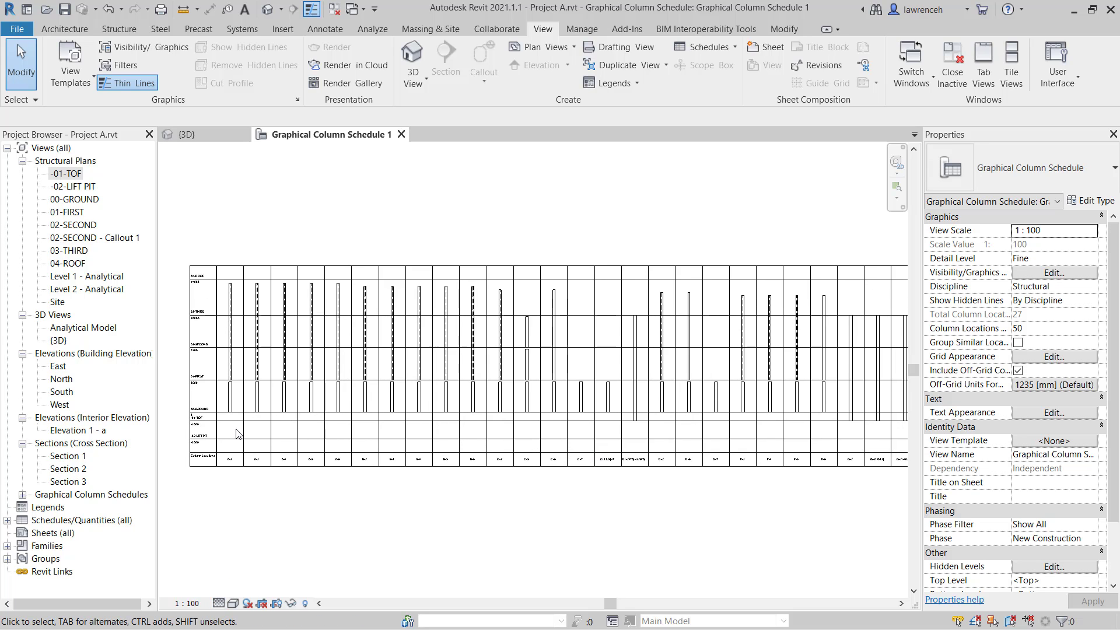
{"action": "scroll", "coordinate": [215, 412], "scroll_direction": "up", "scroll_amount": 2}
{"action": "scroll", "coordinate": [225, 413], "scroll_direction": "up", "scroll_amount": 1}
{"action": "scroll", "coordinate": [240, 415], "scroll_direction": "down", "scroll_amount": 2}
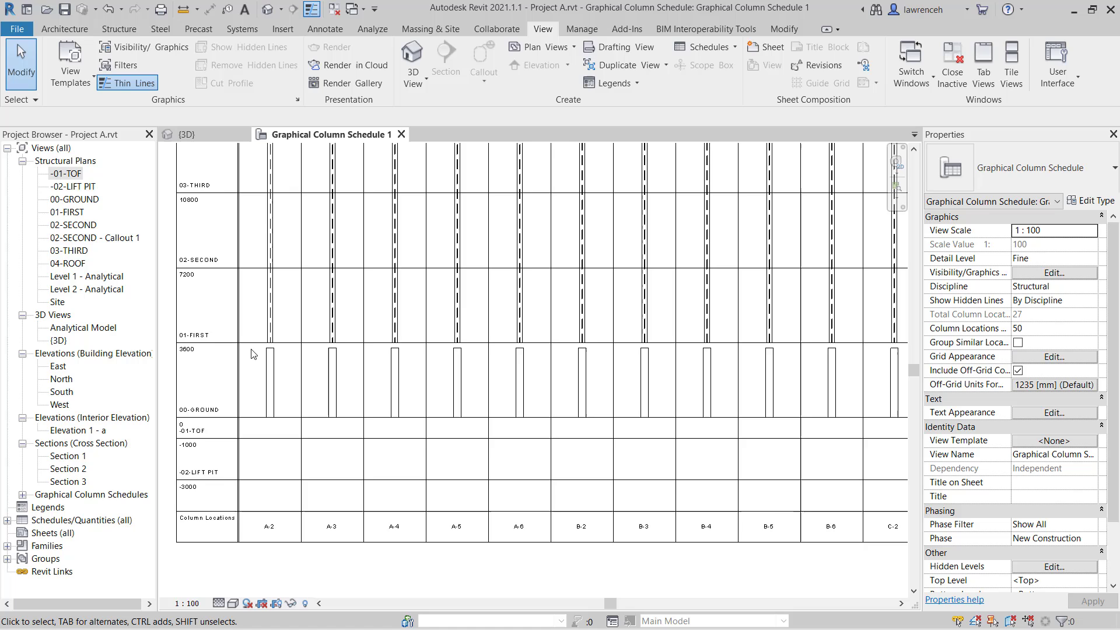
{"action": "scroll", "coordinate": [252, 356], "scroll_direction": "up", "scroll_amount": 1}
{"action": "scroll", "coordinate": [252, 354], "scroll_direction": "down", "scroll_amount": 3}
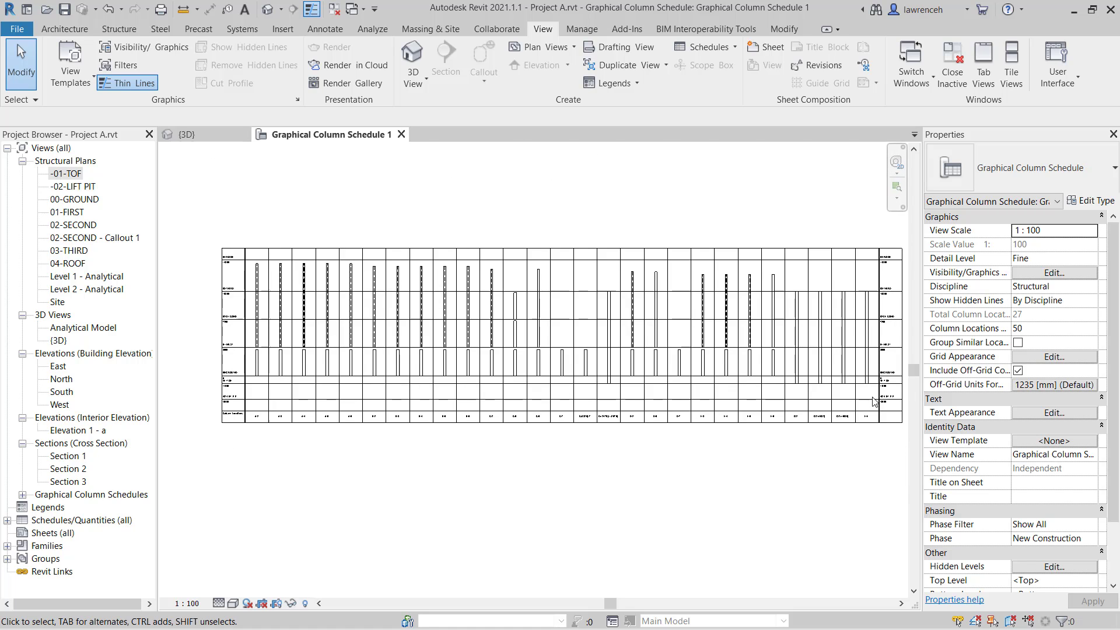
{"action": "left_click_drag", "start_coordinate": [763, 395], "coordinate": [244, 377]}
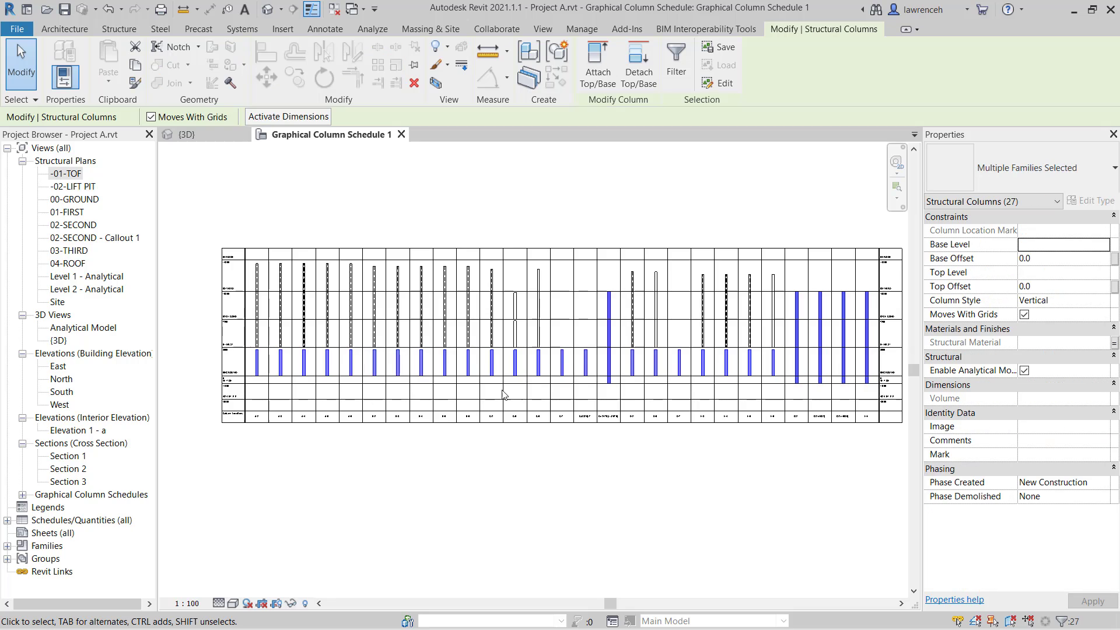
{"action": "left_click", "coordinate": [1068, 245]}
{"action": "left_click", "coordinate": [1104, 245]}
{"action": "left_click", "coordinate": [1048, 270]}
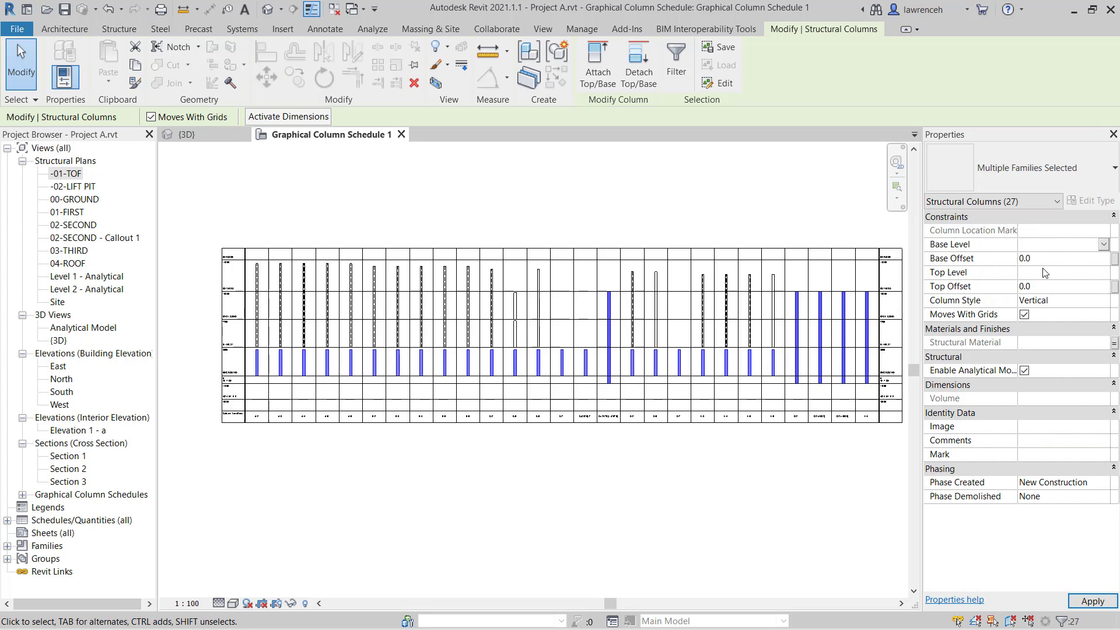
{"action": "left_click", "coordinate": [679, 449]}
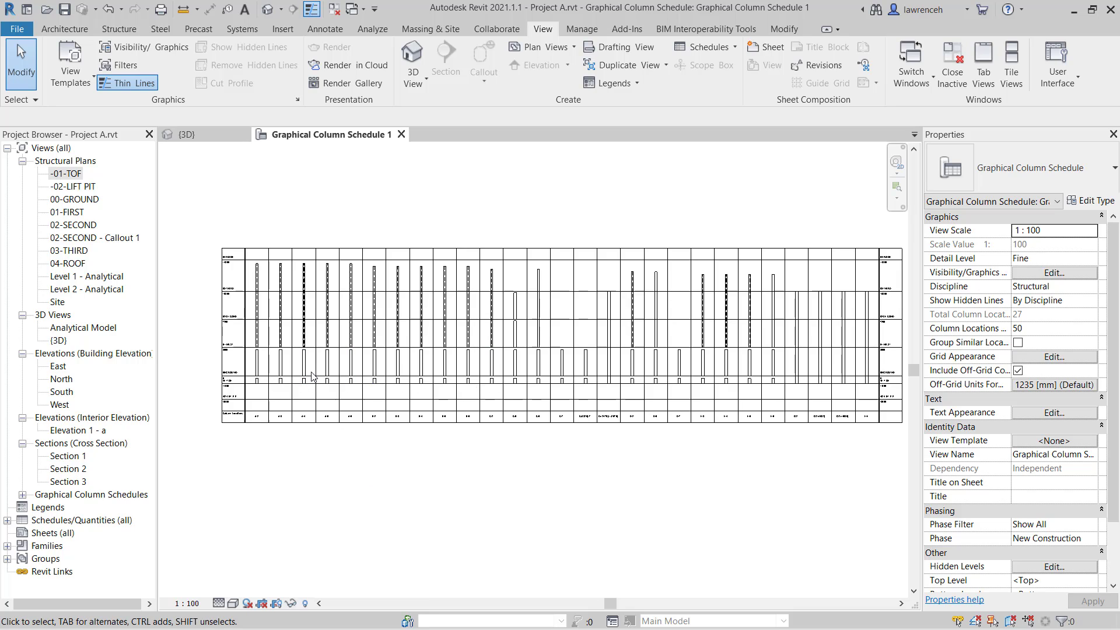
- Open the -01-TOF structural plan and set its underlay base level to 00-GROUND
{"action": "double_click", "coordinate": [69, 174]}
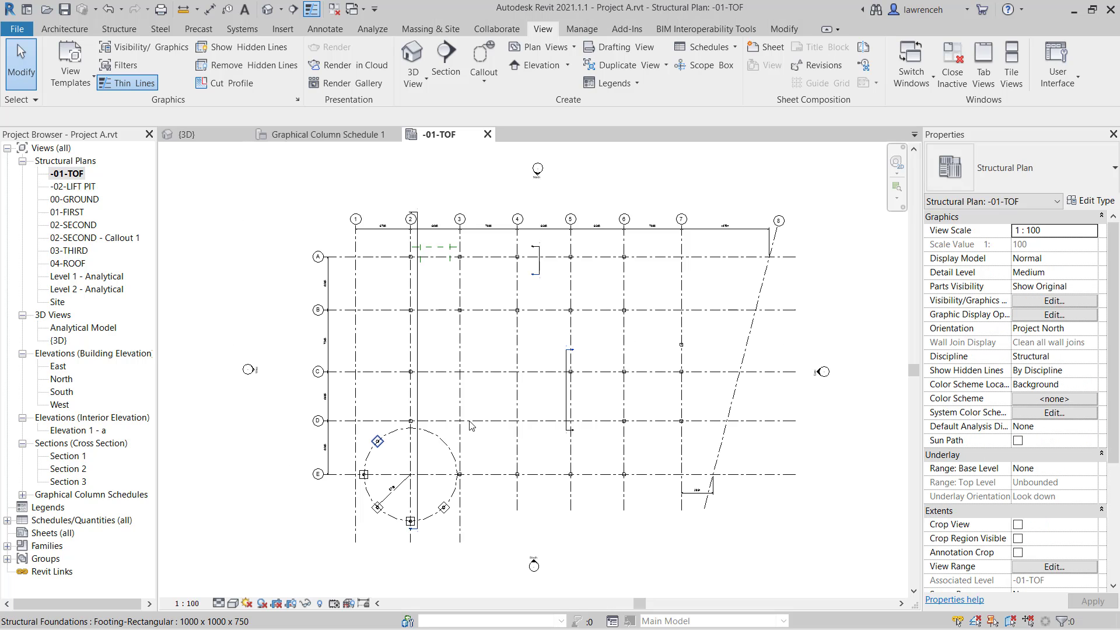
{"action": "scroll", "coordinate": [580, 409], "scroll_direction": "up", "scroll_amount": 3}
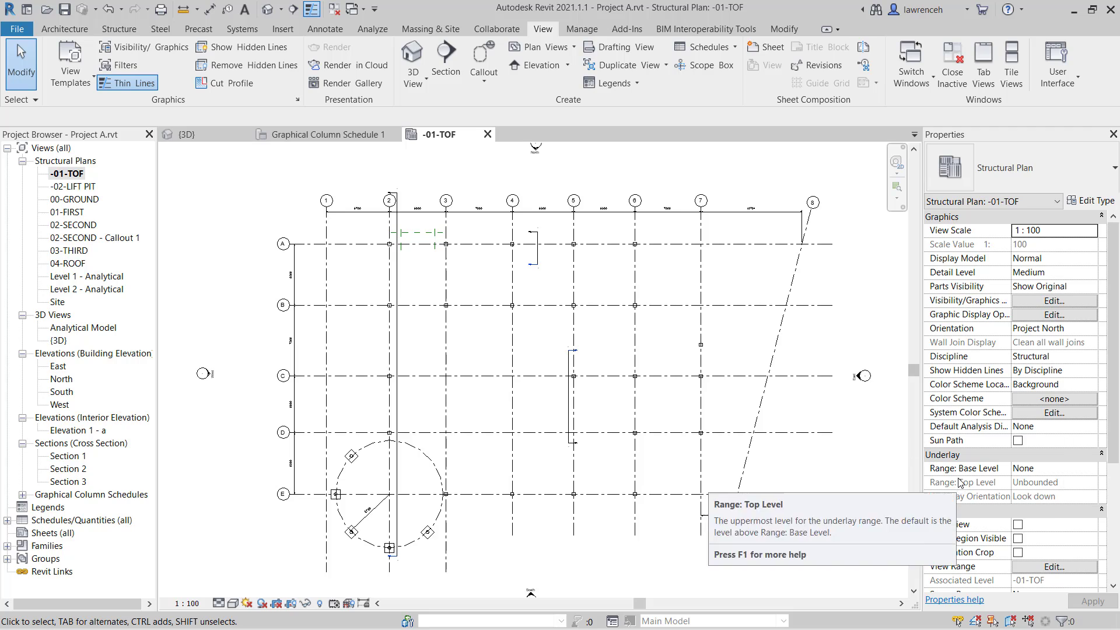
{"action": "left_click", "coordinate": [1058, 470]}
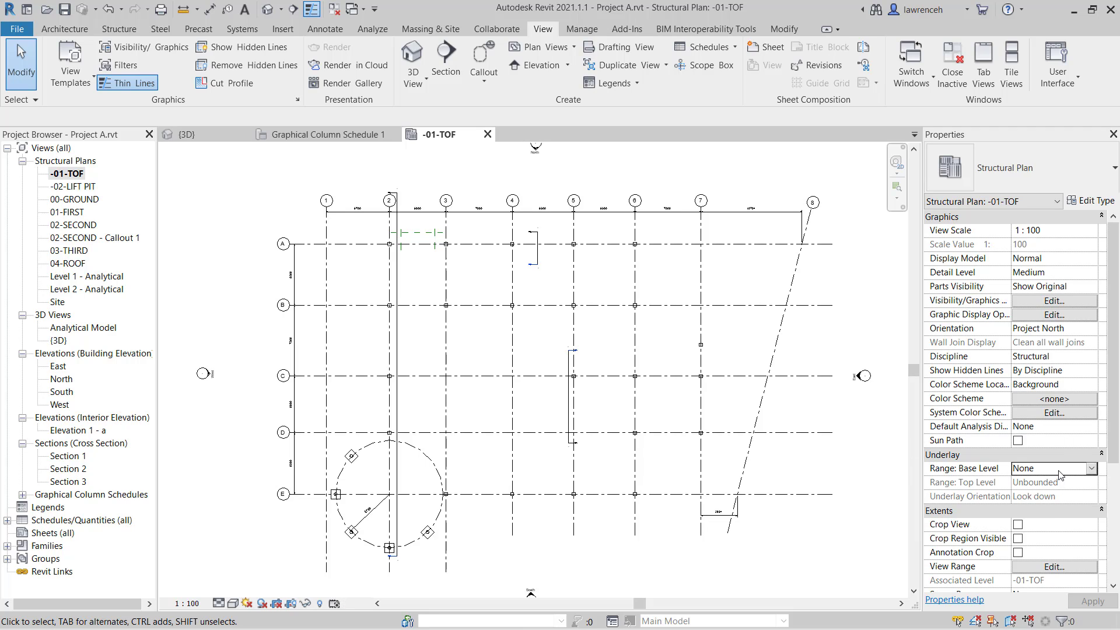
{"action": "left_click", "coordinate": [1091, 469]}
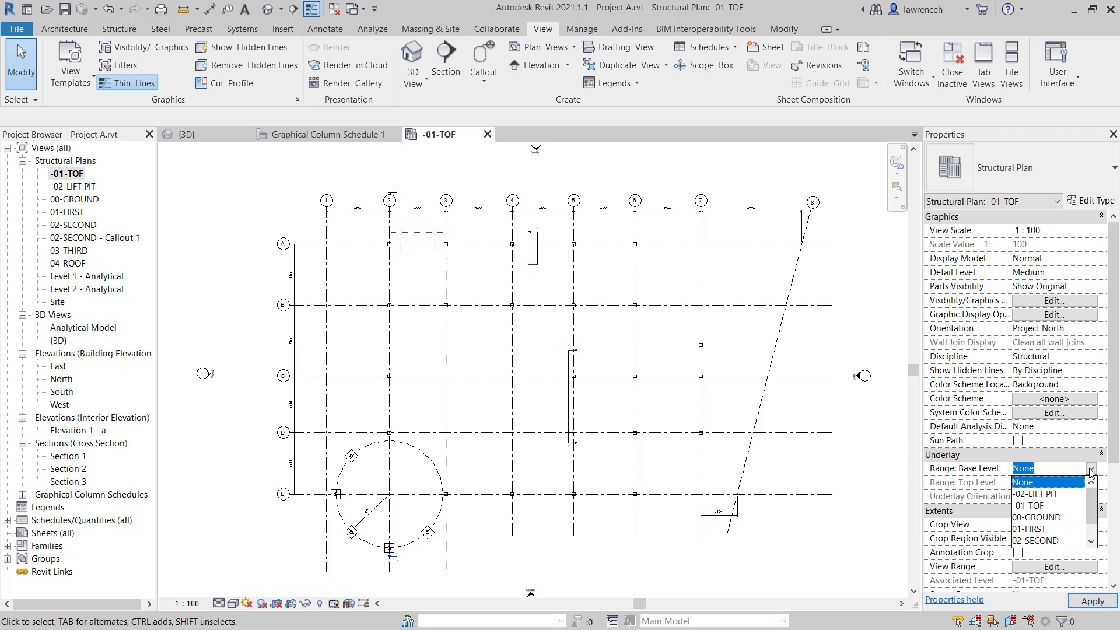
{"action": "left_click", "coordinate": [1055, 522]}
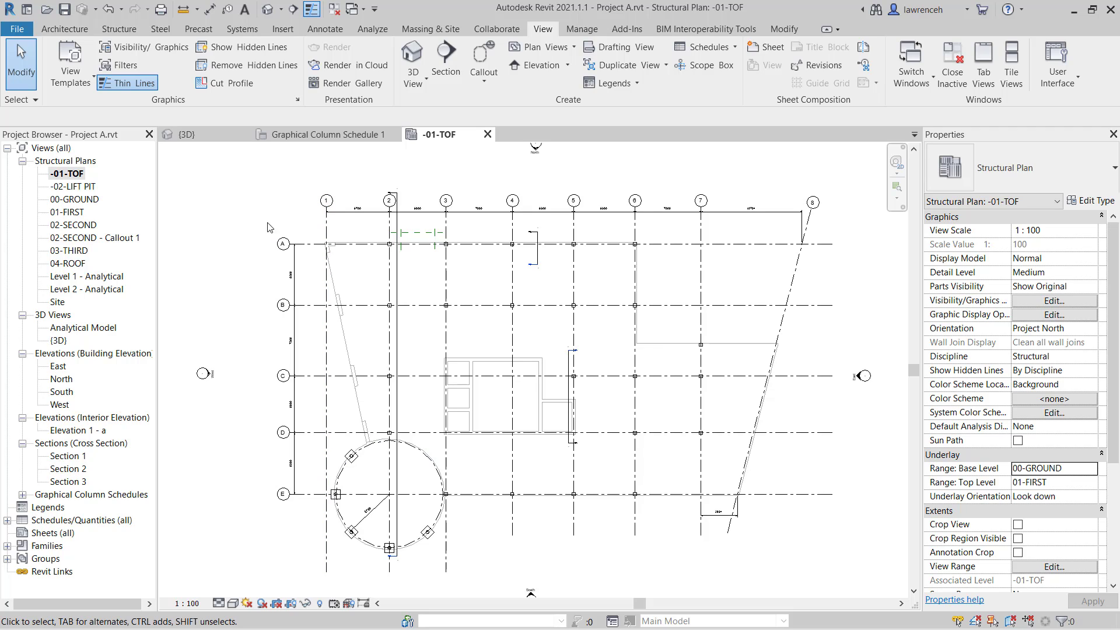
- Start an isolated foundation and open the Structural Foundations folder of the UK library for loading families
{"action": "left_click", "coordinate": [134, 32]}
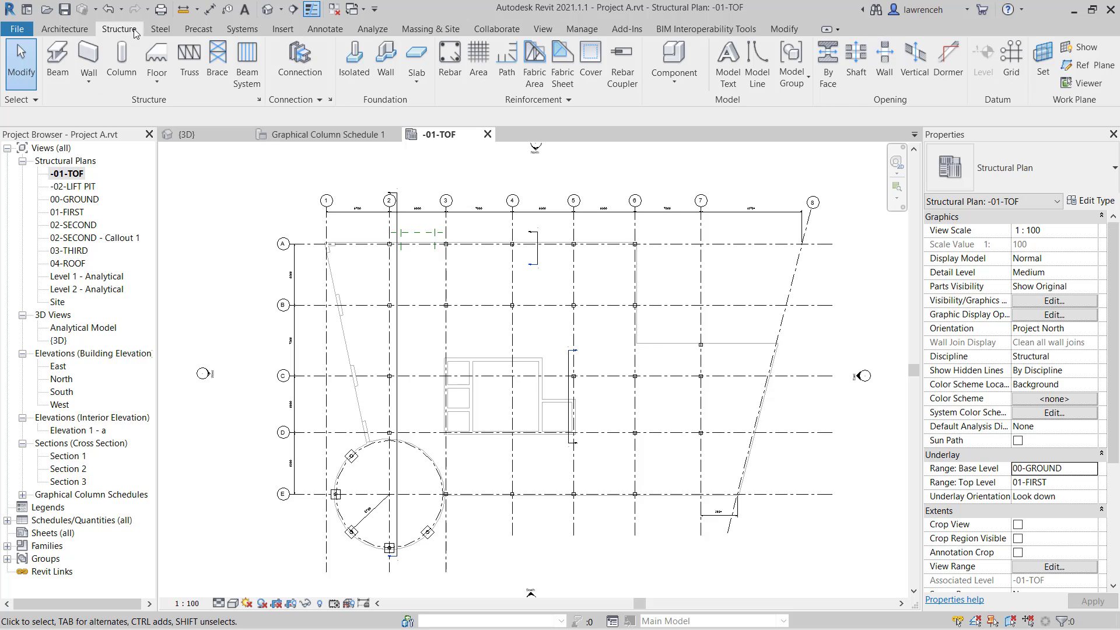
{"action": "left_click", "coordinate": [366, 79]}
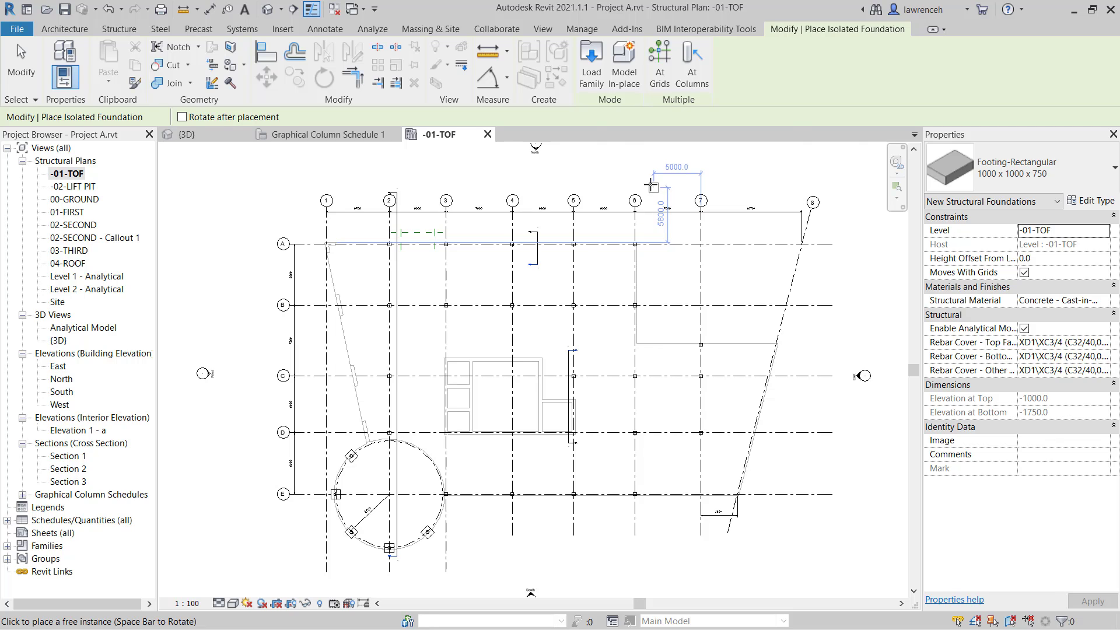
{"action": "left_click", "coordinate": [591, 85]}
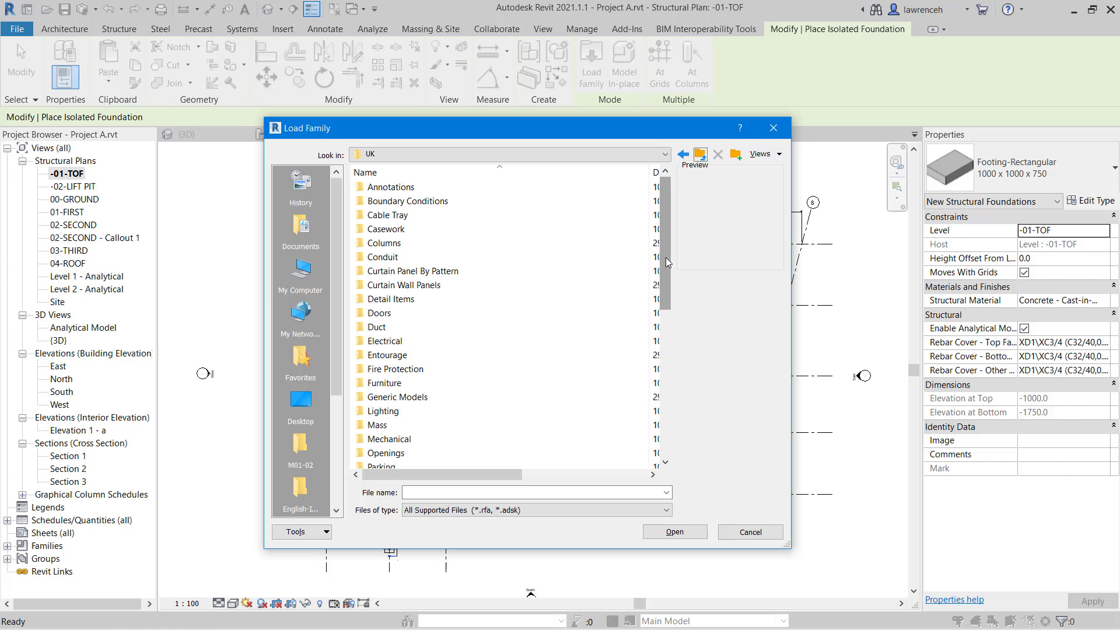
{"action": "left_click_drag", "start_coordinate": [668, 262], "coordinate": [669, 382]}
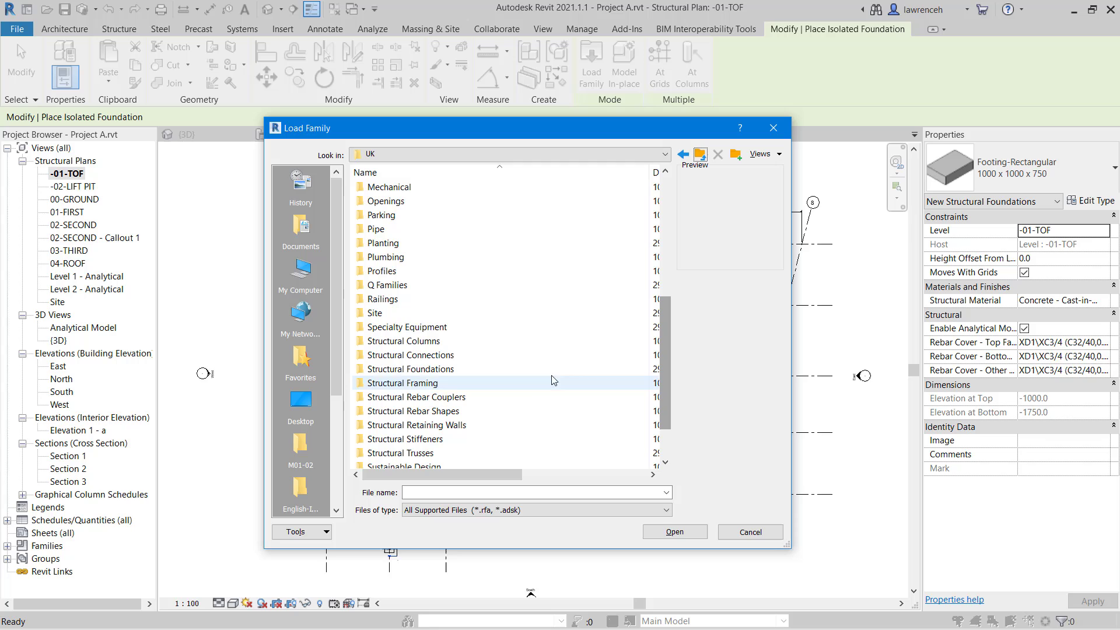
{"action": "double_click", "coordinate": [422, 368]}
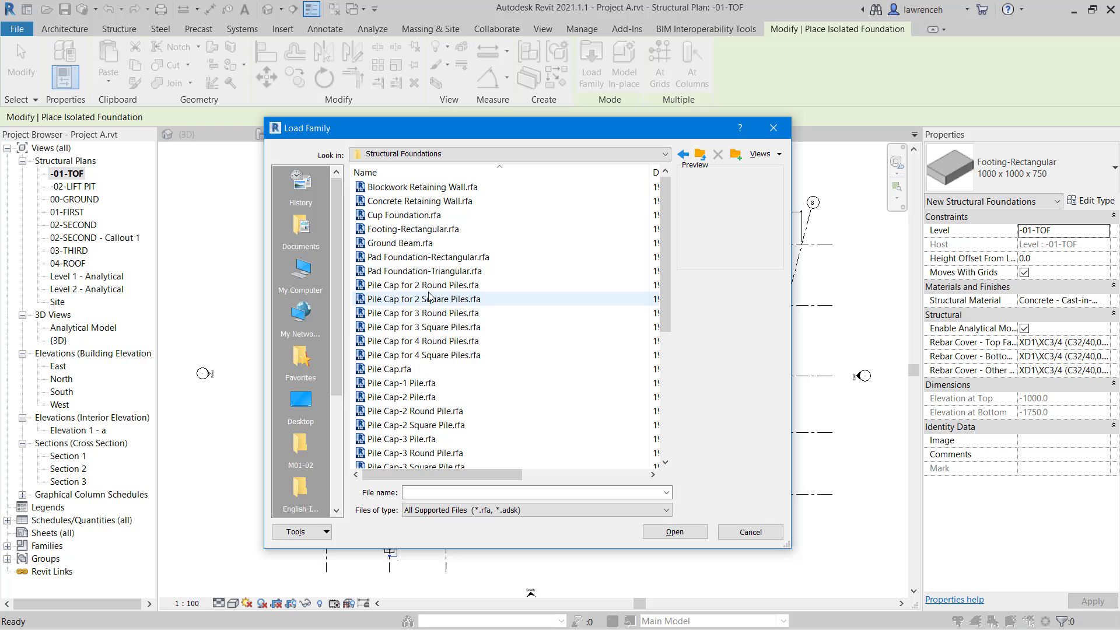
- Preview the available pile cap families to compare their shapes and numbers of piles
{"action": "left_click", "coordinate": [426, 286]}
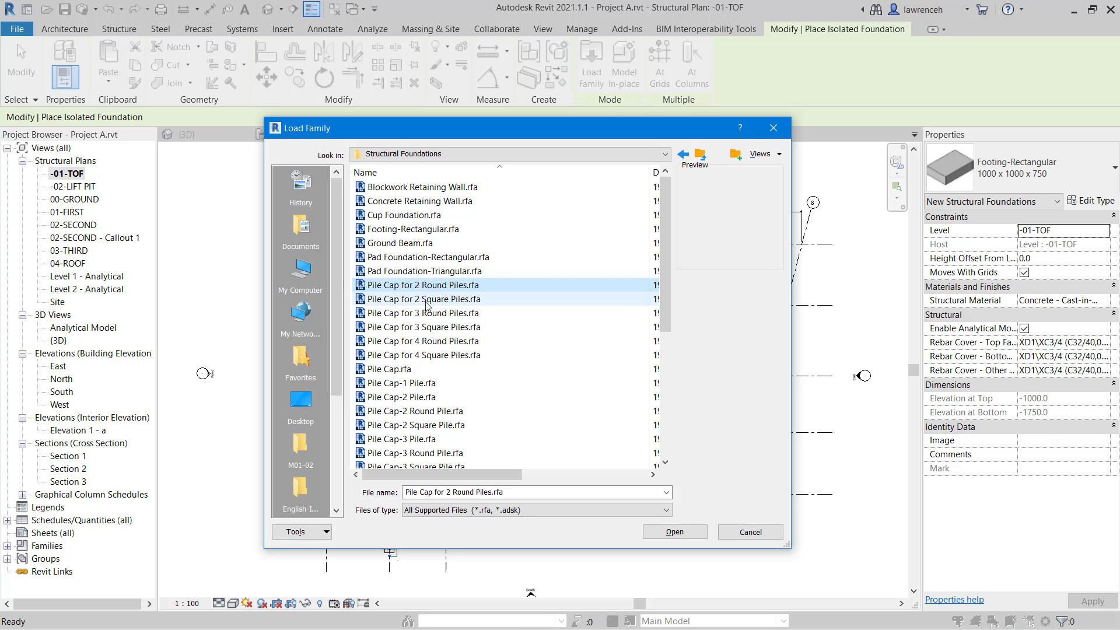
{"action": "key", "text": "Down"}
{"action": "key", "text": "Down"}
{"action": "key", "text": "Down"}
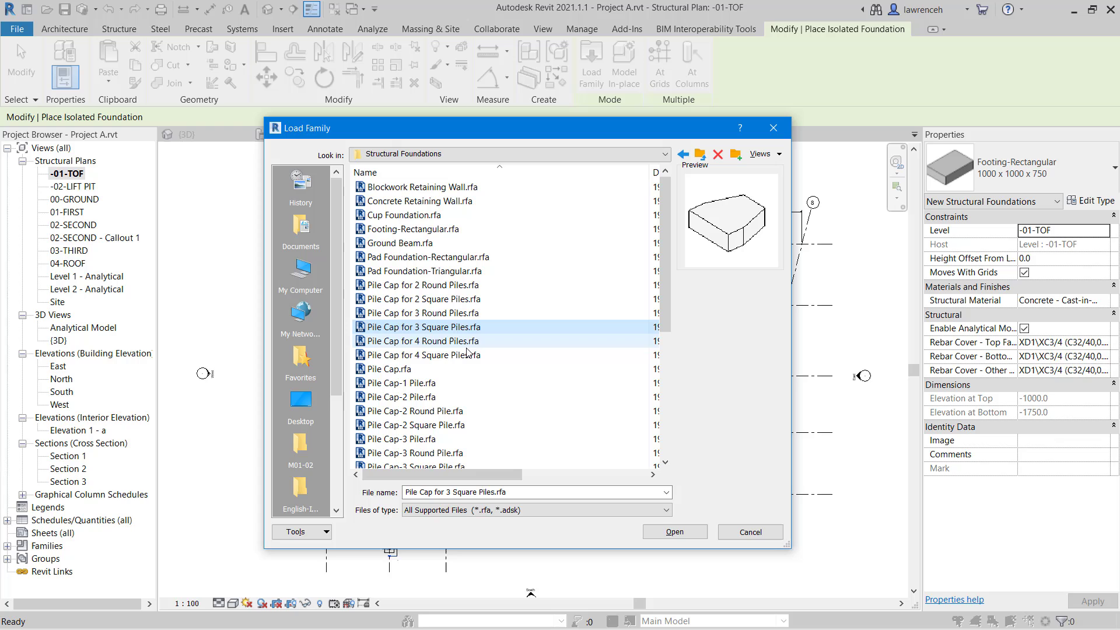
{"action": "left_click", "coordinate": [441, 386]}
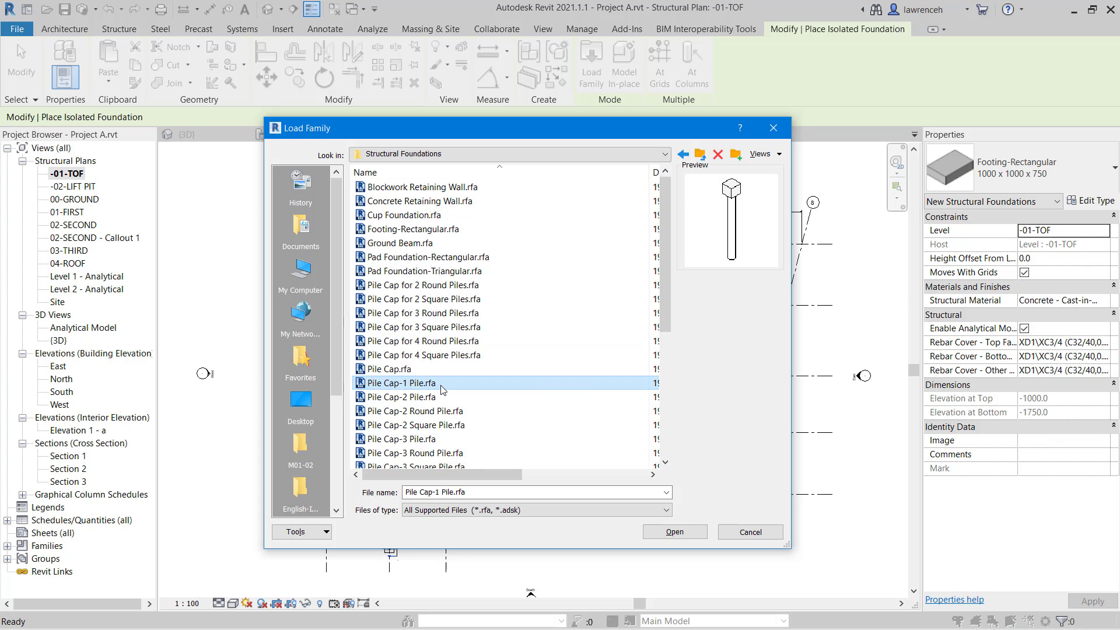
{"action": "left_click", "coordinate": [443, 397]}
{"action": "scroll", "coordinate": [456, 395], "scroll_direction": "down", "scroll_amount": 1}
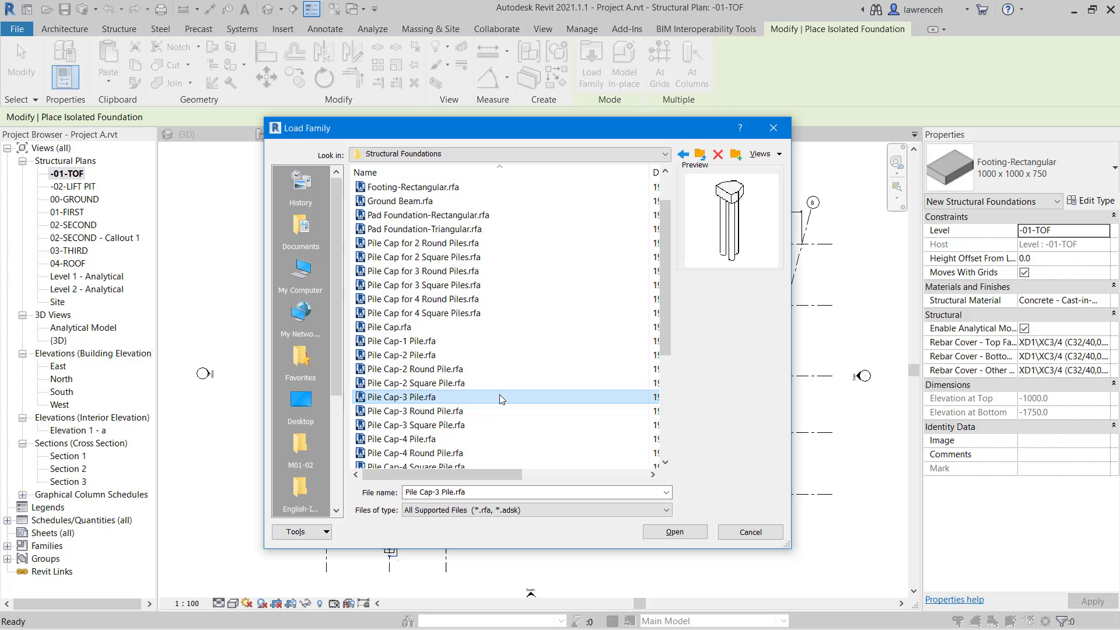
- Load the Pile Cap-2 Pile, Pile Cap-3 Pile and Pile Cap-4 Pile families together, keeping the project's existing shared pile sub-component
{"action": "left_click", "coordinate": [426, 355]}
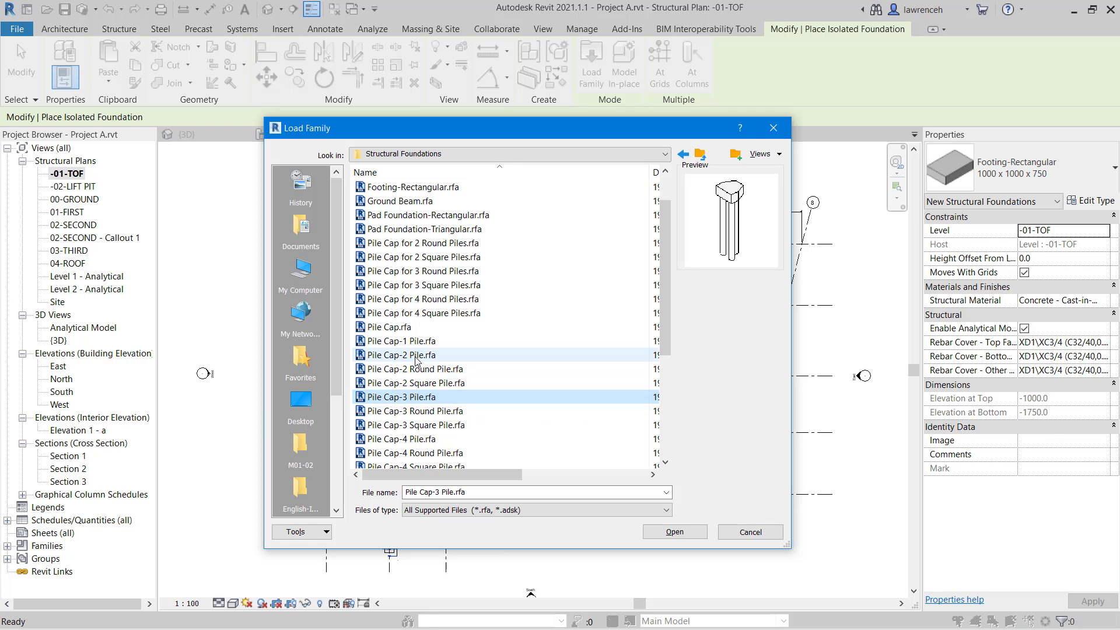
{"action": "left_click", "coordinate": [416, 397]}
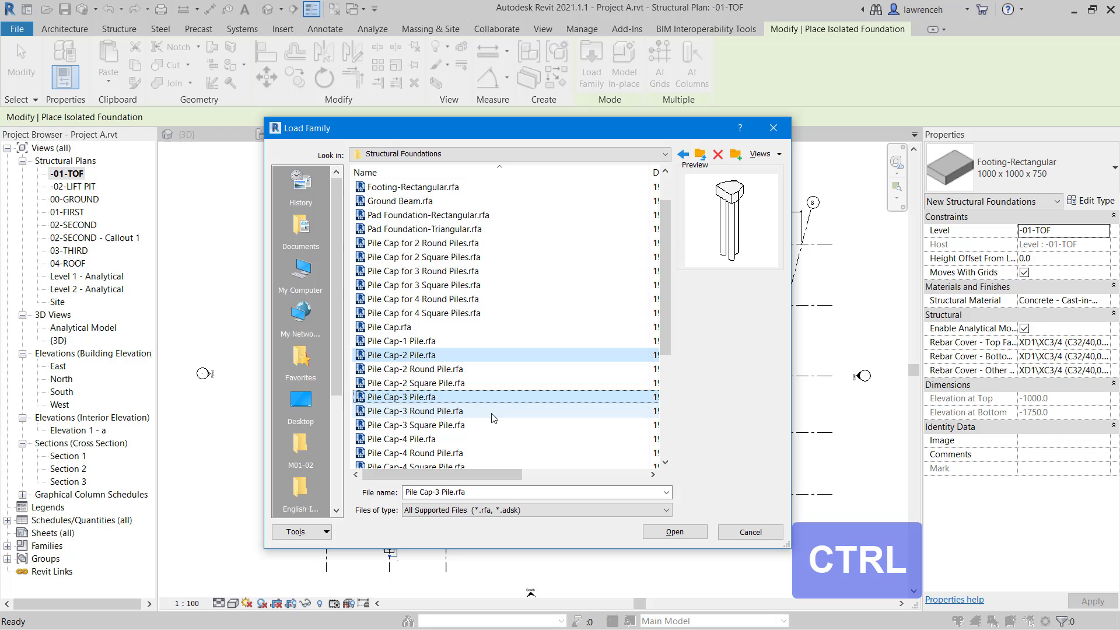
{"action": "scroll", "coordinate": [523, 391], "scroll_direction": "down", "scroll_amount": 1}
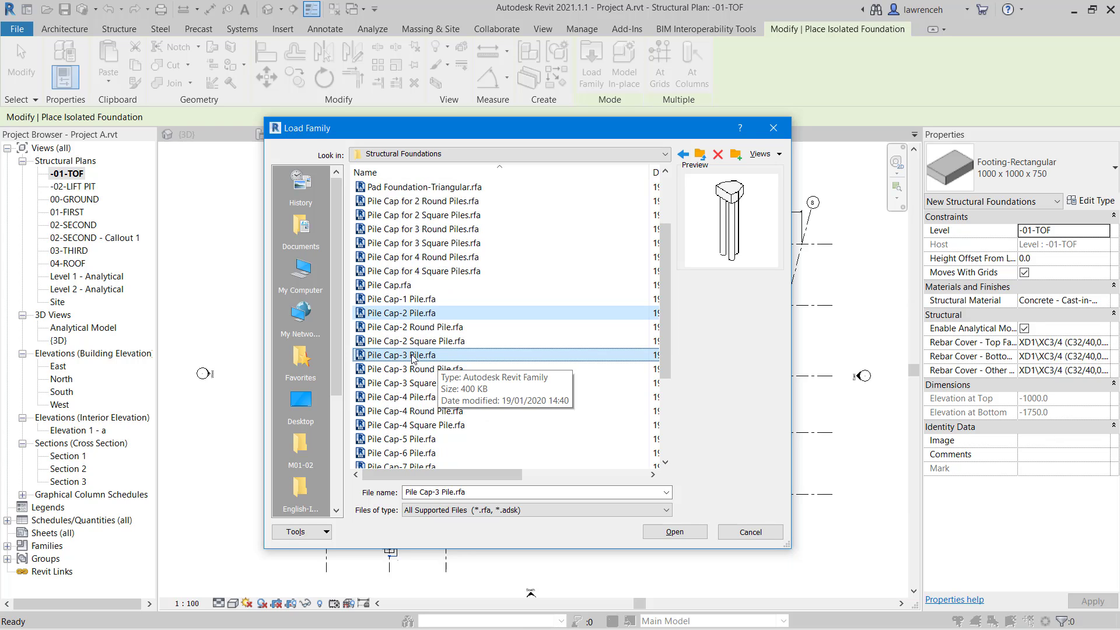
{"action": "left_click", "coordinate": [409, 397], "text": "ctrl"}
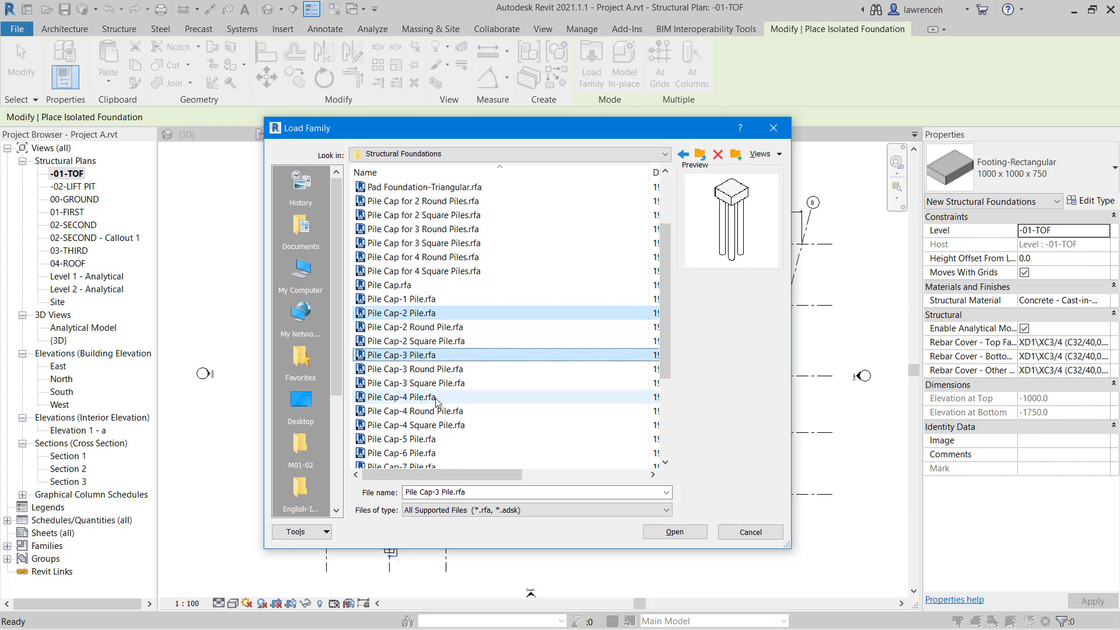
{"action": "left_click", "coordinate": [688, 537]}
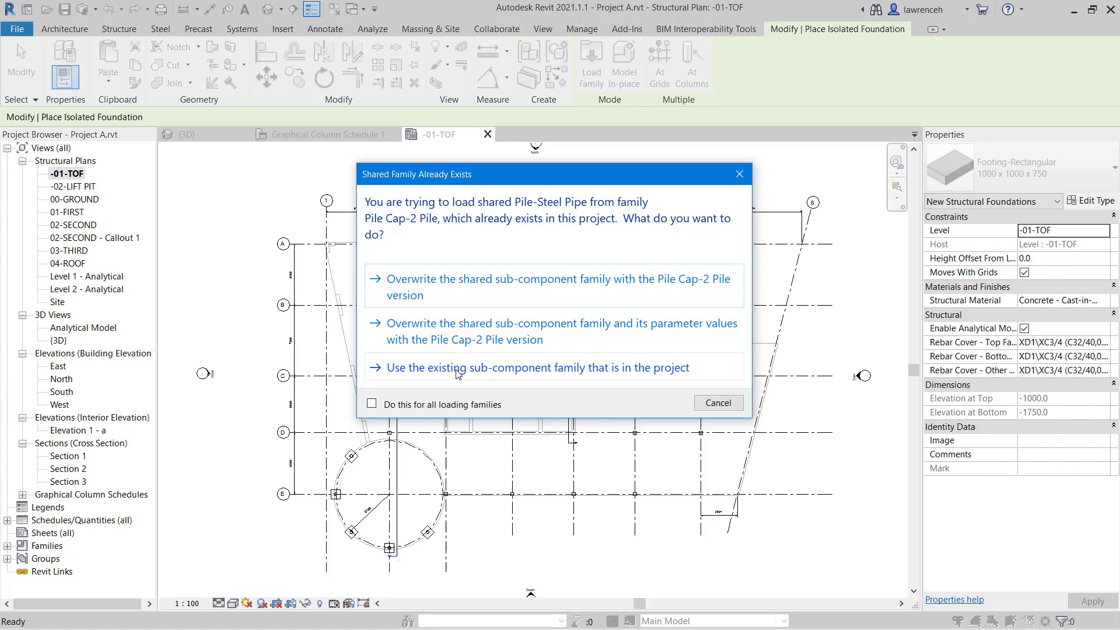
{"action": "left_click", "coordinate": [564, 373]}
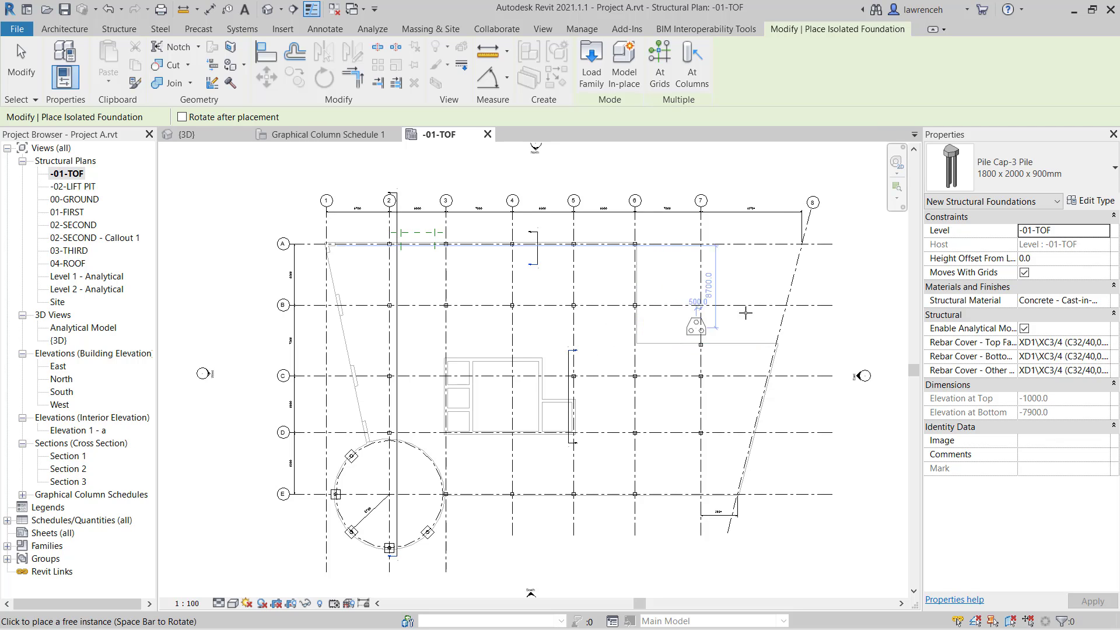
- Choose the Pile Cap-4 Pile 2000 x 2000 x 900mm foundation type and duplicate it as 1800 x 1800 x 900
{"action": "left_click", "coordinate": [1050, 178]}
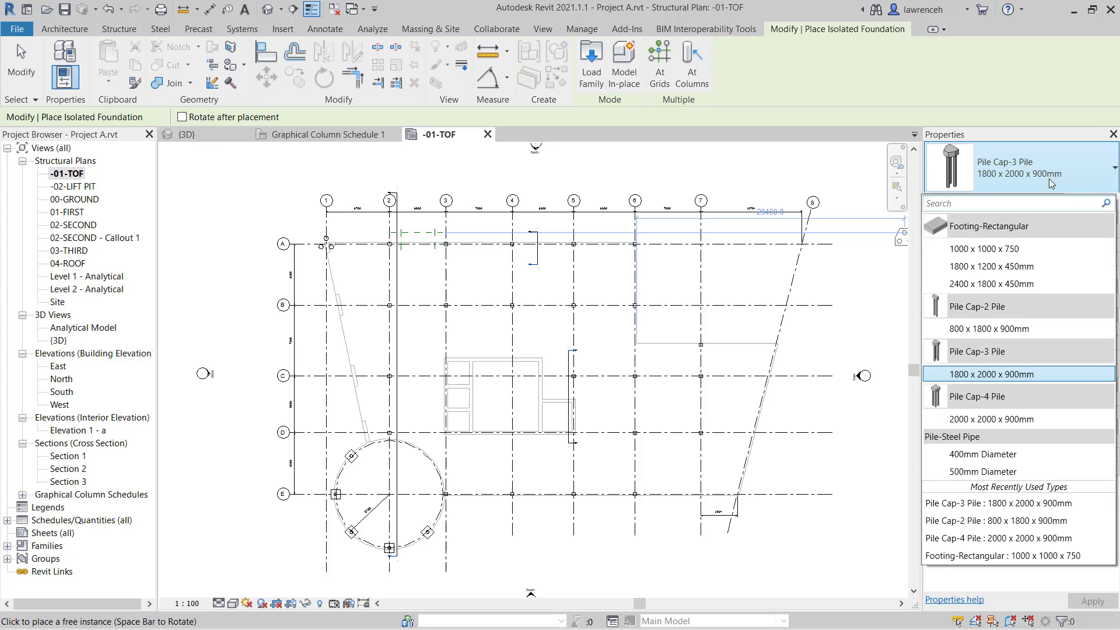
{"action": "left_click", "coordinate": [1005, 423]}
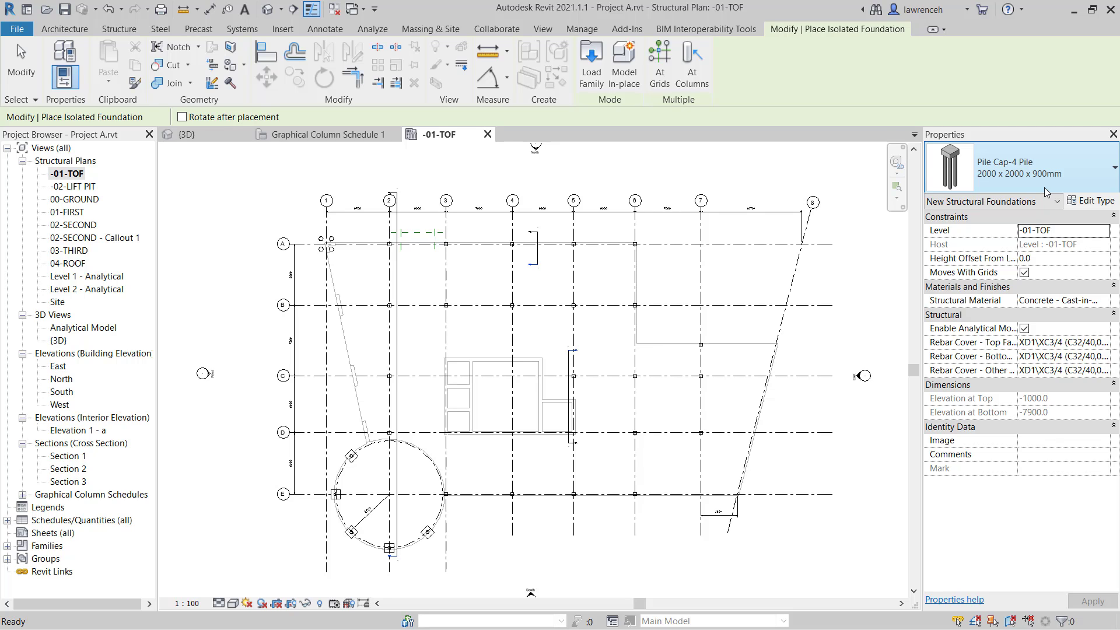
{"action": "left_click", "coordinate": [1091, 205]}
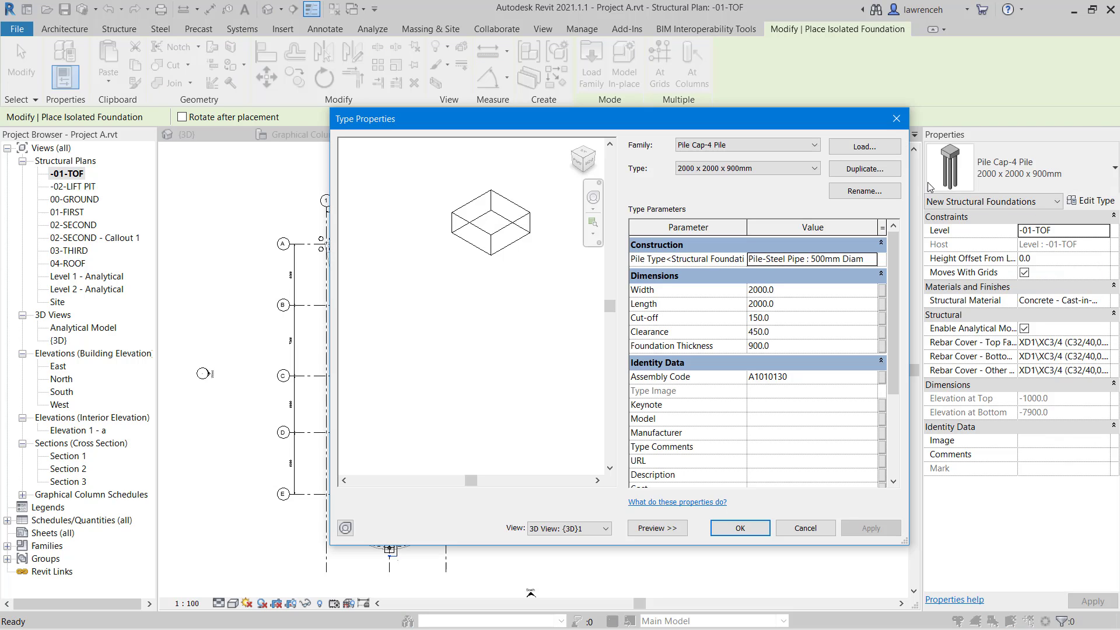
{"action": "left_click", "coordinate": [885, 170]}
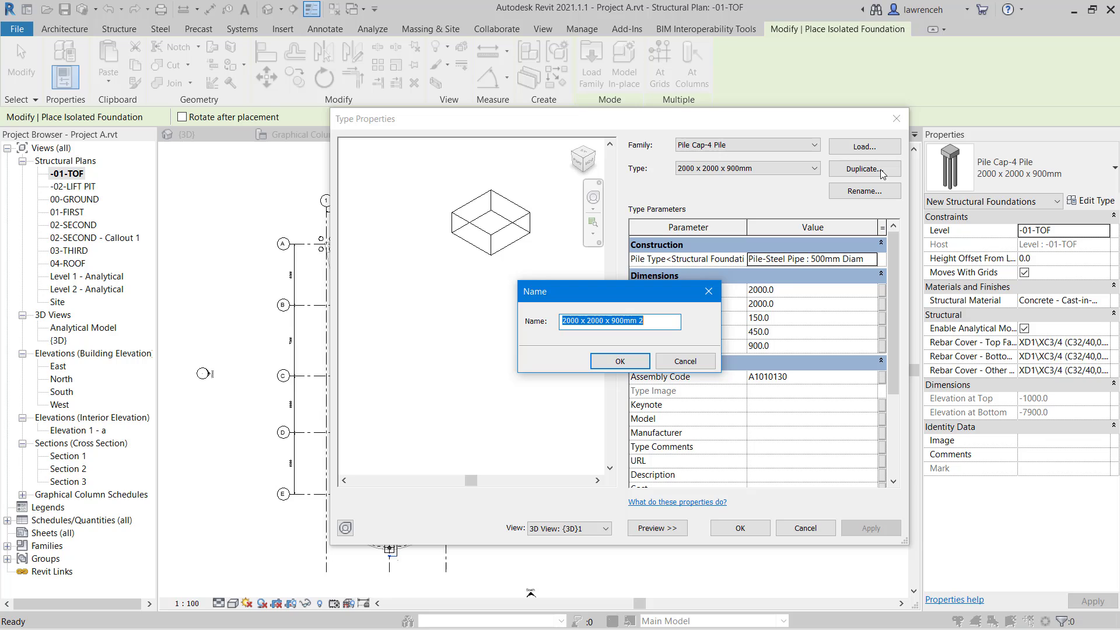
{"action": "type", "text": "1800 x 1"}
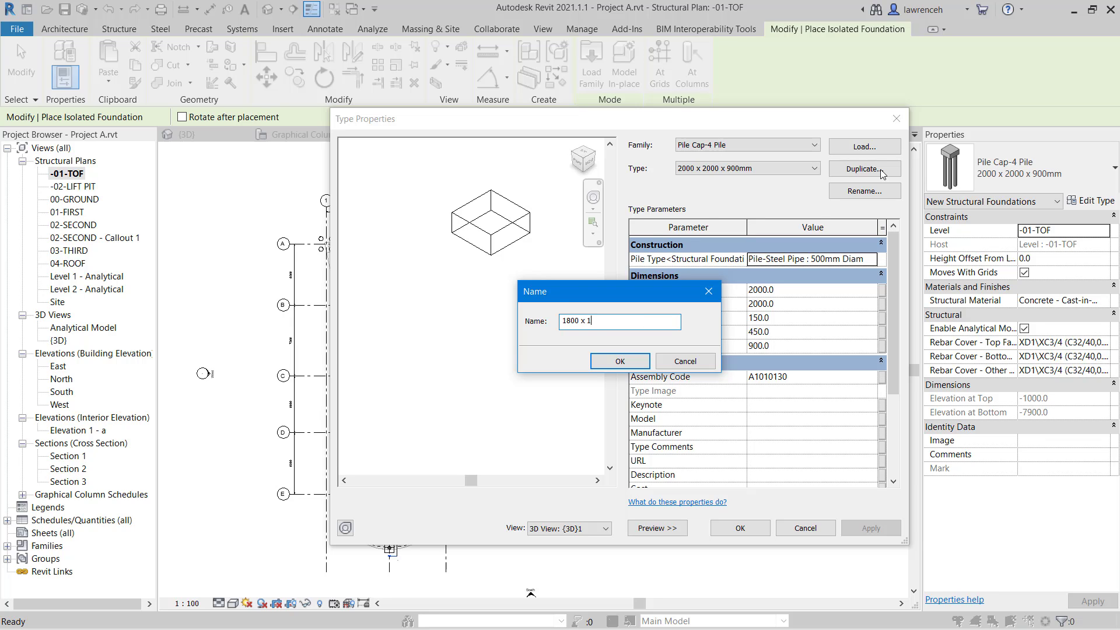
{"action": "type", "text": "800 x 900"}
{"action": "left_click", "coordinate": [635, 362]}
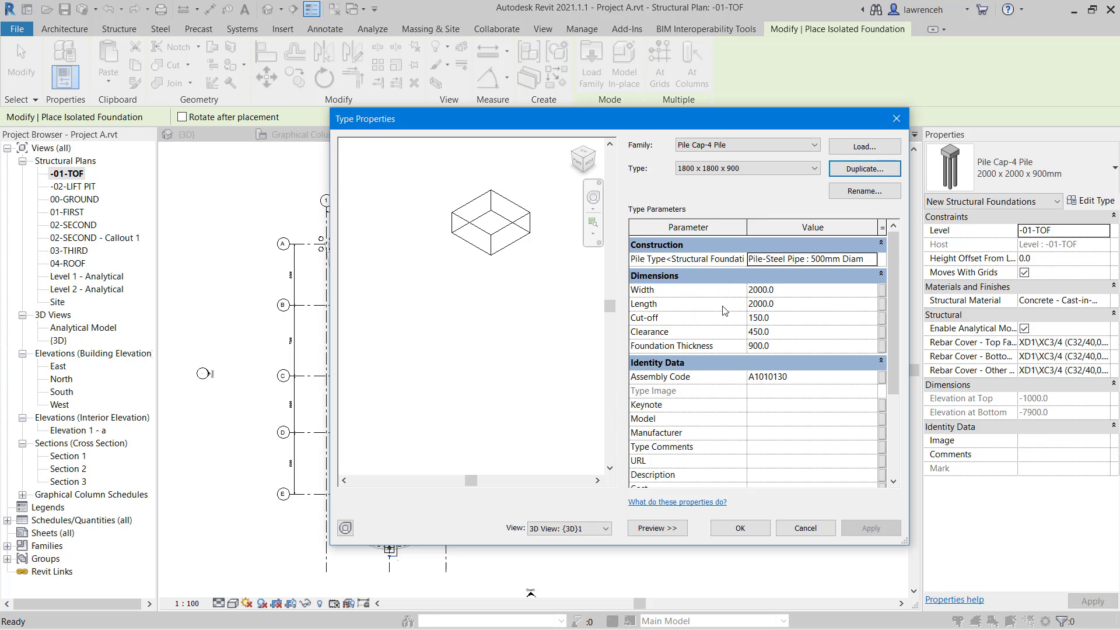
- Set the new pile cap type's width and length to 1800
{"action": "left_click", "coordinate": [808, 291]}
{"action": "type", "text": "1"}
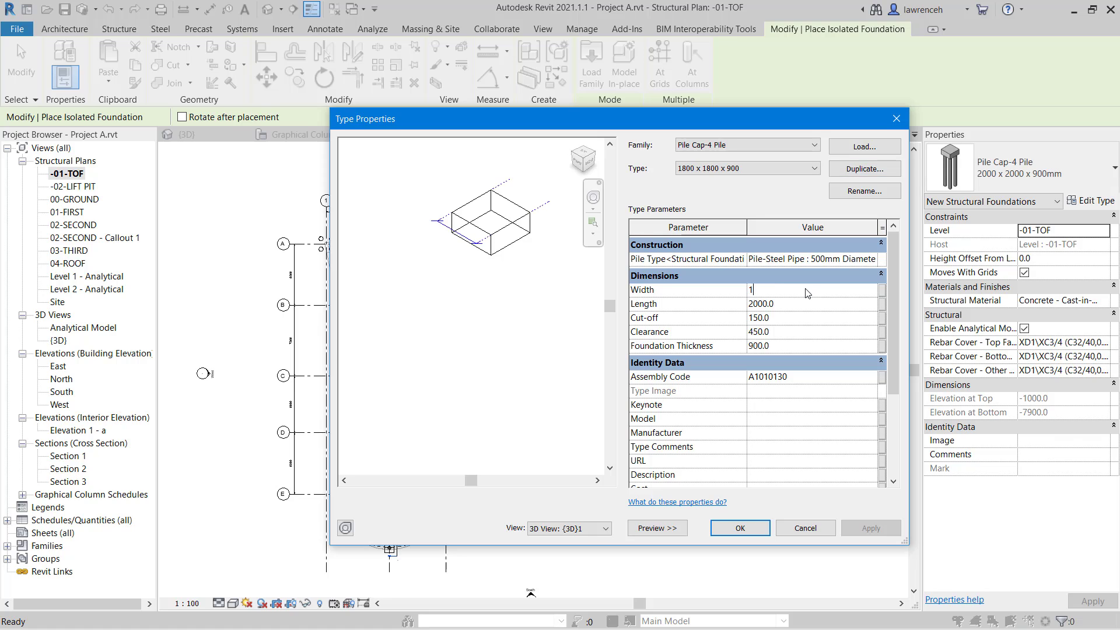
{"action": "type", "text": "800"}
{"action": "left_click", "coordinate": [805, 302]}
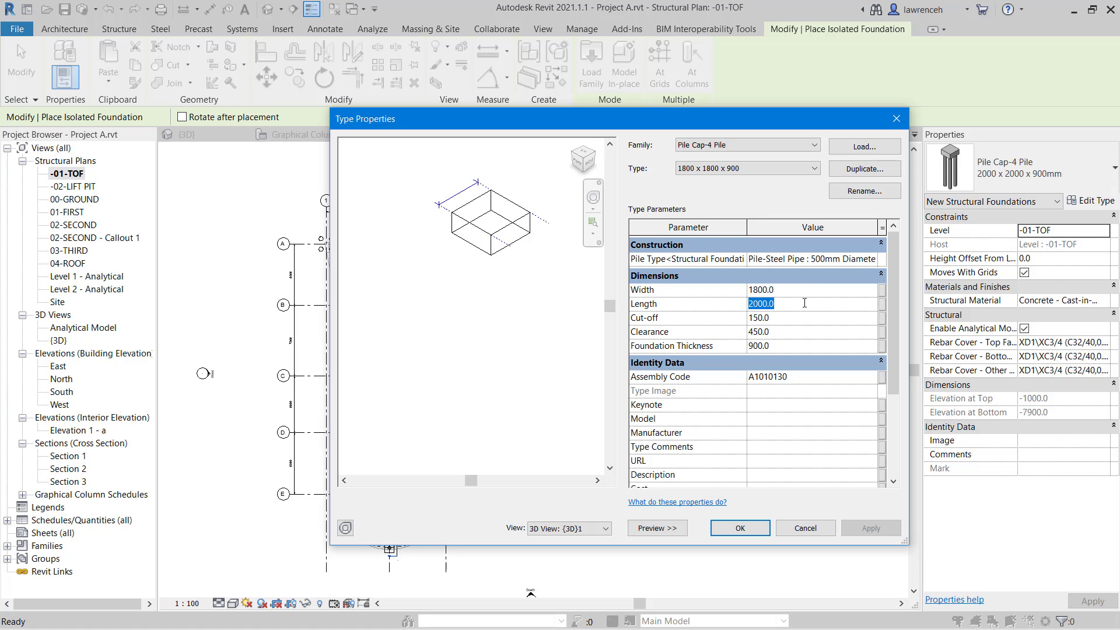
{"action": "type", "text": "1800"}
{"action": "left_click", "coordinate": [759, 346]}
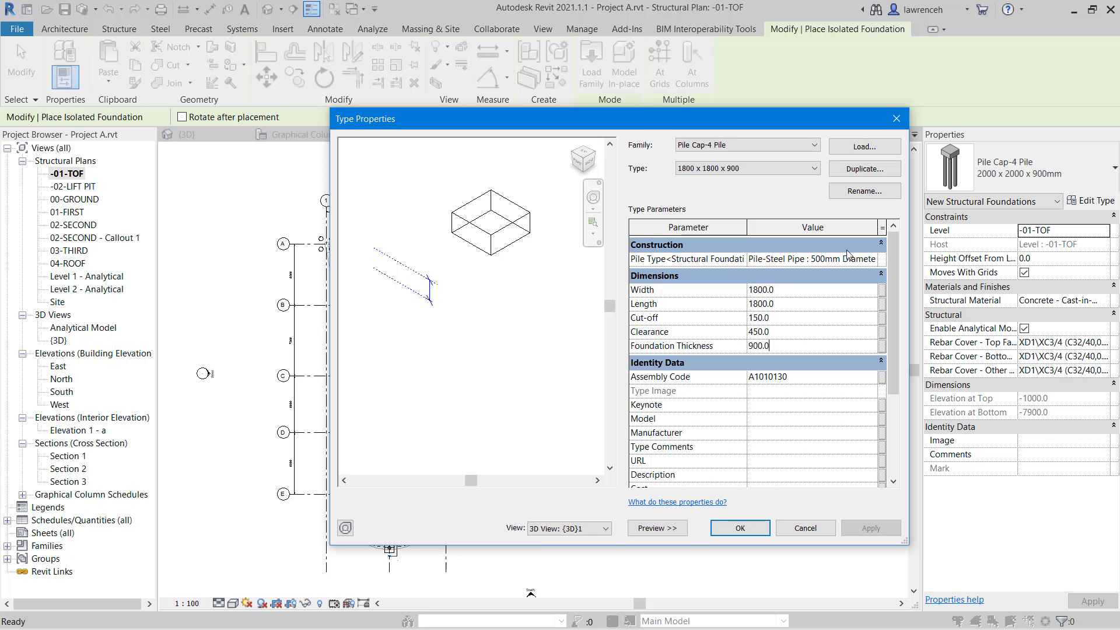
- Change the type's pile type to Pile-Steel Pipe : 400mm Diameter and accept the type properties
{"action": "left_click", "coordinate": [875, 260]}
{"action": "left_click", "coordinate": [872, 259]}
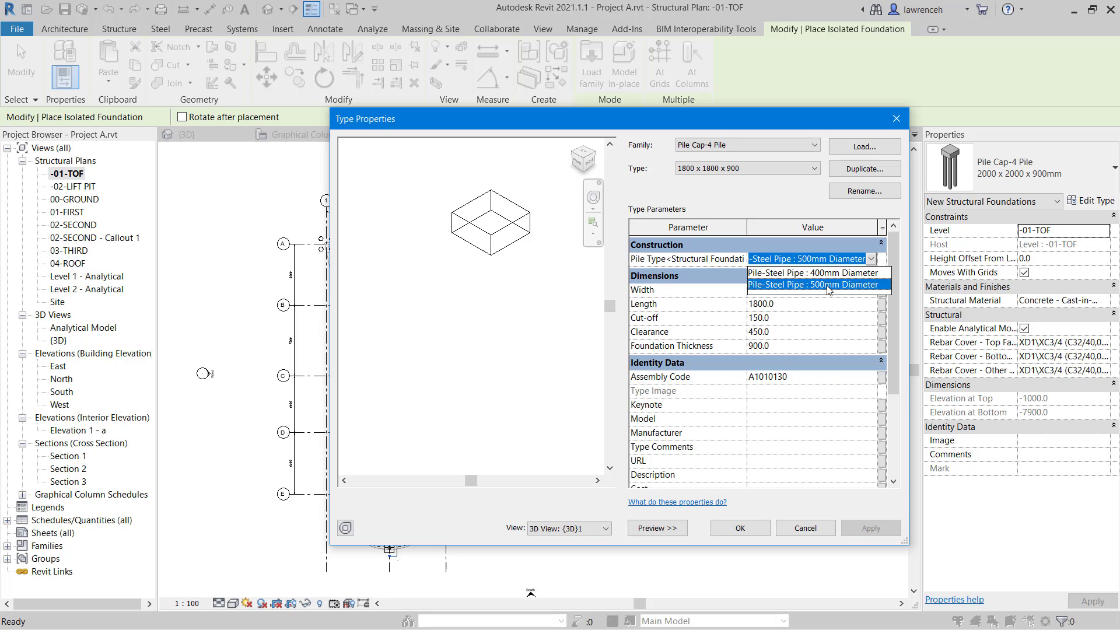
{"action": "left_click", "coordinate": [784, 274]}
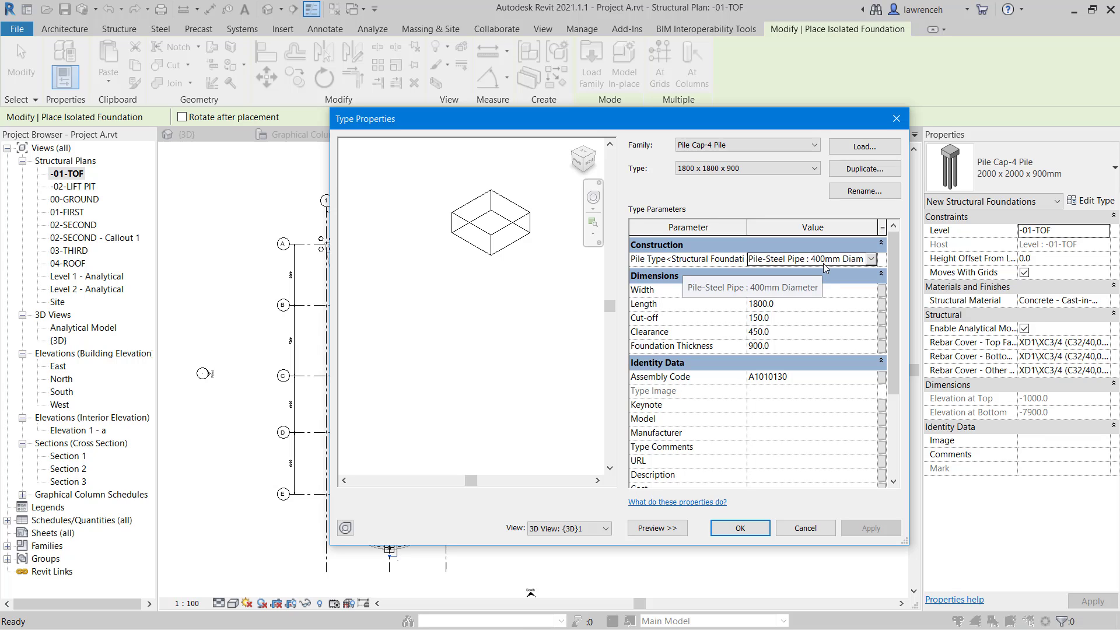
{"action": "left_click", "coordinate": [749, 528]}
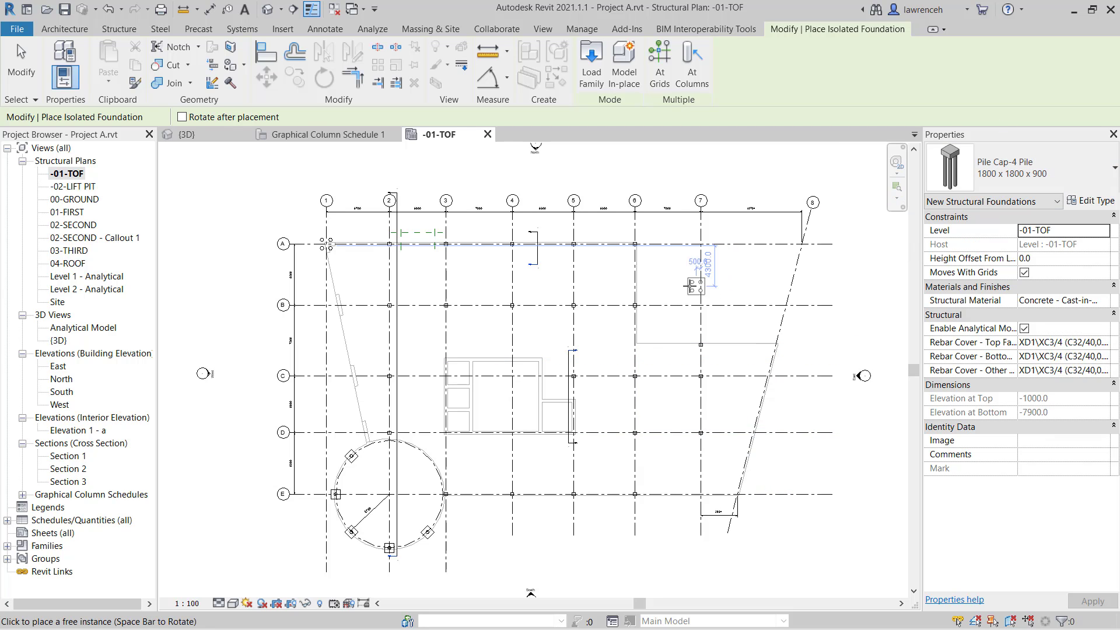
- Place the 1800 x 1800 x 900 four-pile caps at the grid B columns on grids 2 to 5 using At Columns
{"action": "scroll", "coordinate": [435, 286], "scroll_direction": "up", "scroll_amount": 1}
{"action": "scroll", "coordinate": [434, 286], "scroll_direction": "up", "scroll_amount": 3}
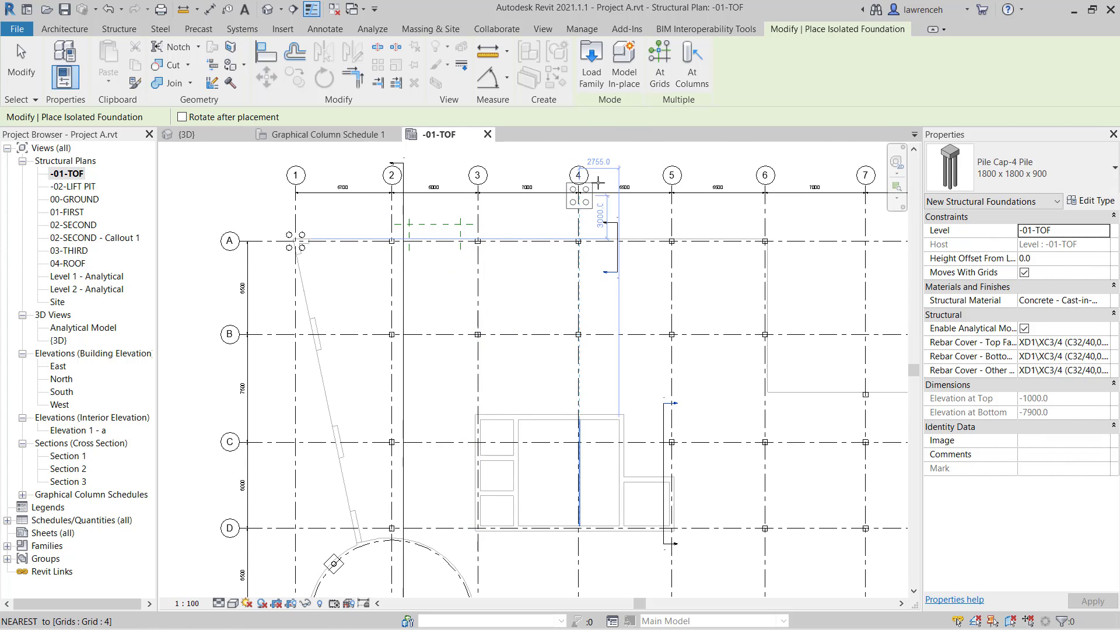
{"action": "left_click", "coordinate": [695, 73]}
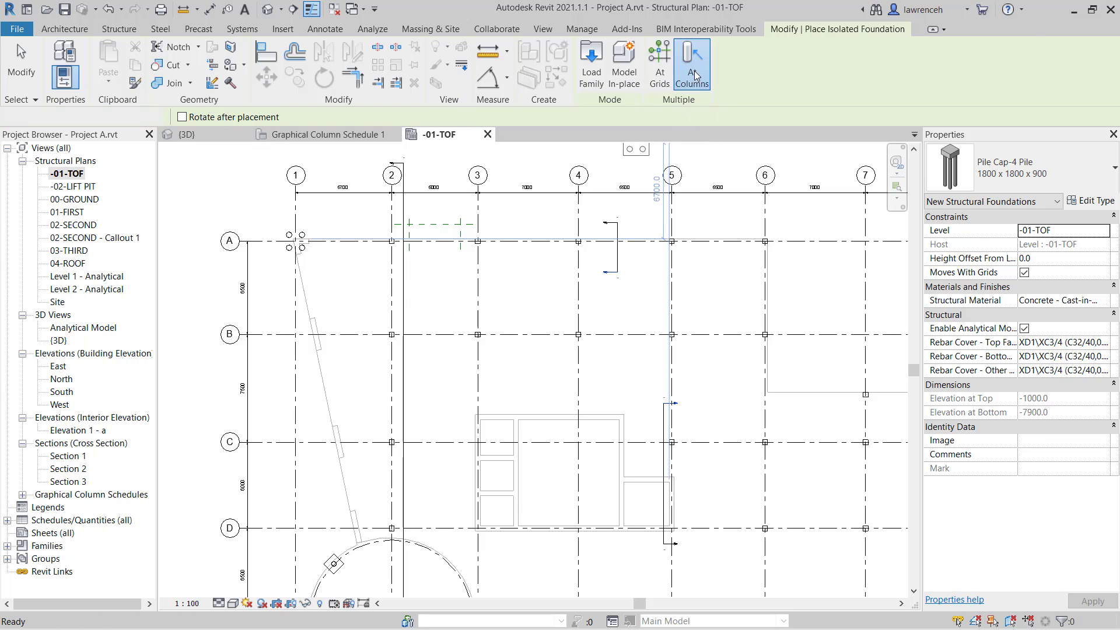
{"action": "left_click_drag", "start_coordinate": [356, 308], "coordinate": [716, 367]}
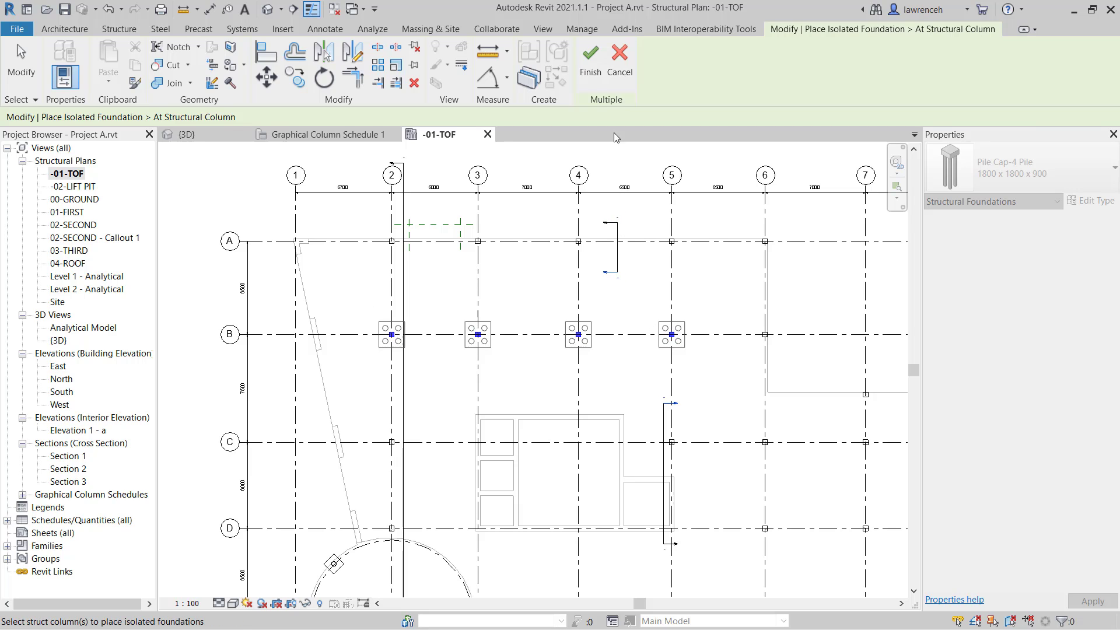
{"action": "left_click", "coordinate": [587, 76]}
- Place four-pile caps at columns C6, D6, C2 and C5 using At Columns
{"action": "scroll", "coordinate": [680, 257], "scroll_direction": "down", "scroll_amount": 2}
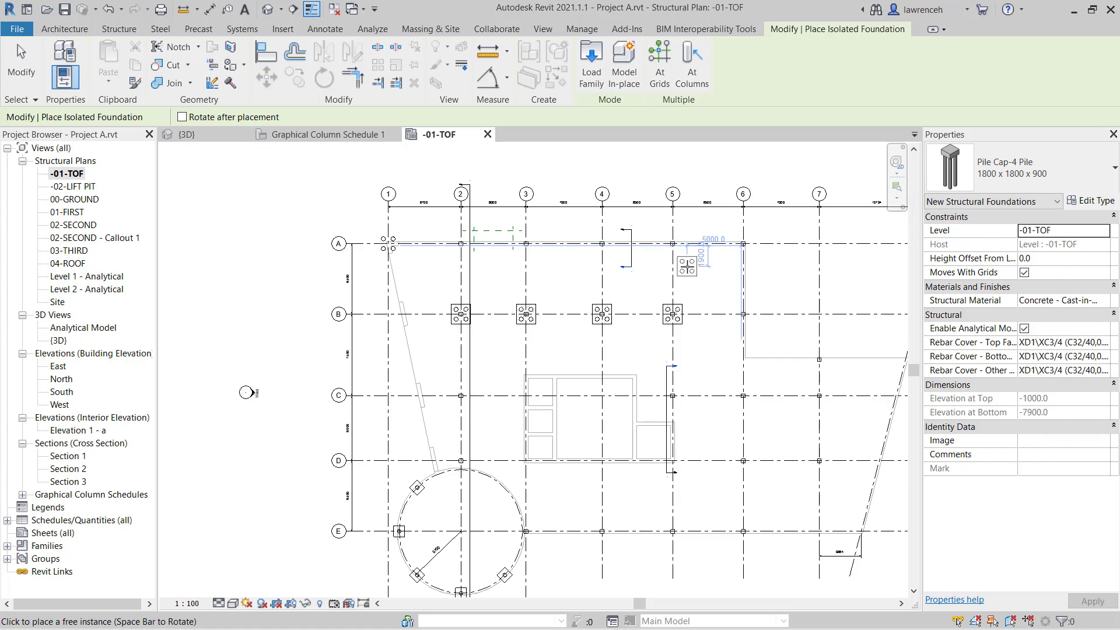
{"action": "left_click", "coordinate": [692, 67]}
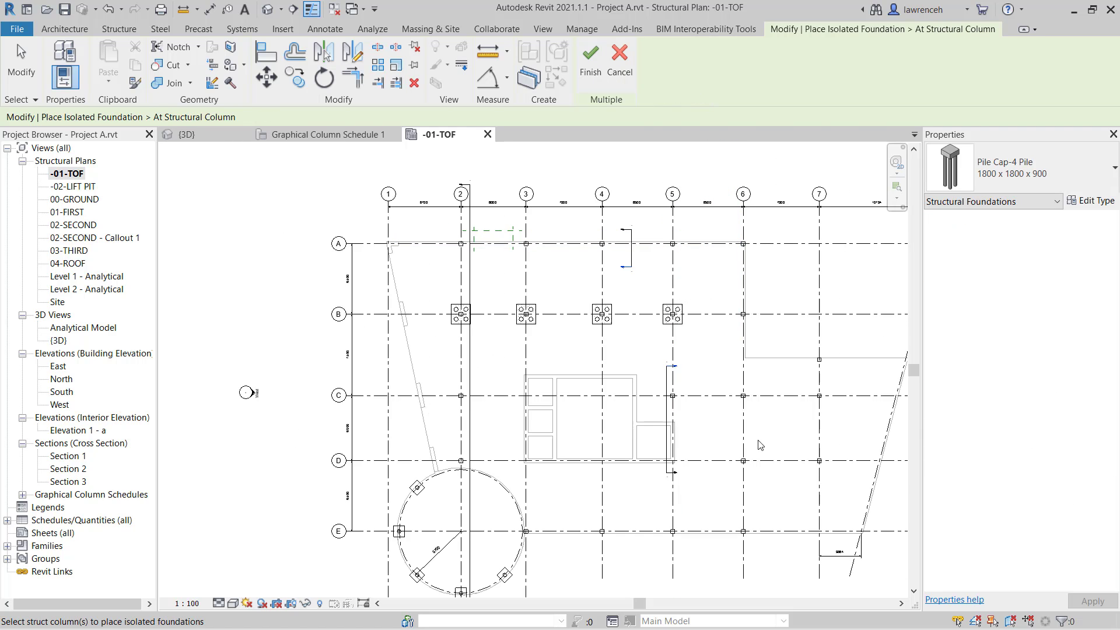
{"action": "left_click_drag", "start_coordinate": [728, 383], "coordinate": [776, 488]}
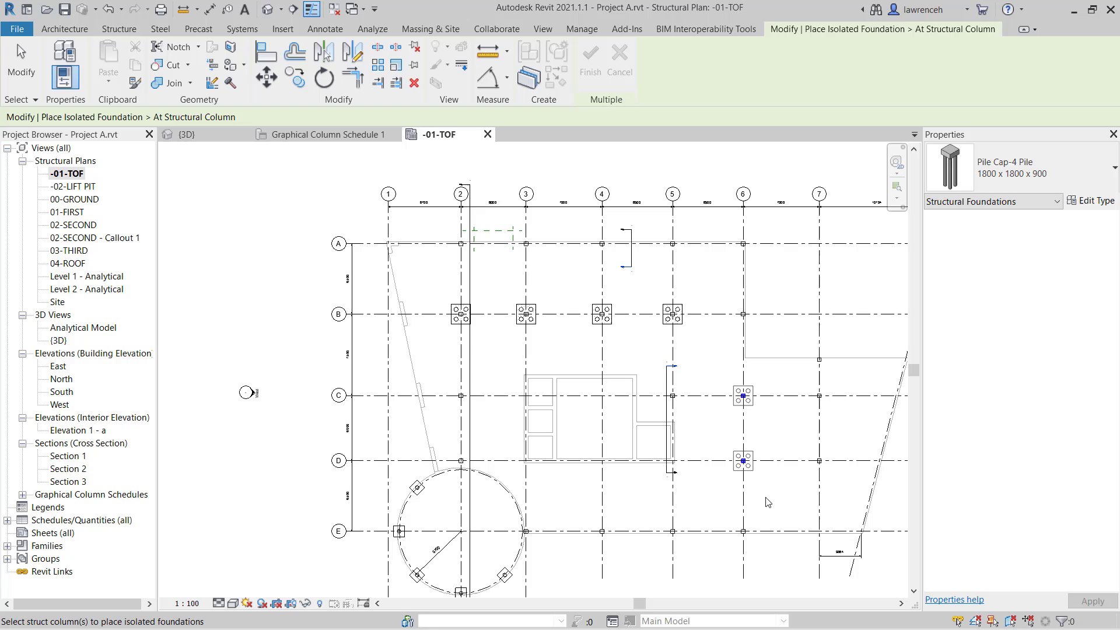
{"action": "left_click", "coordinate": [461, 395]}
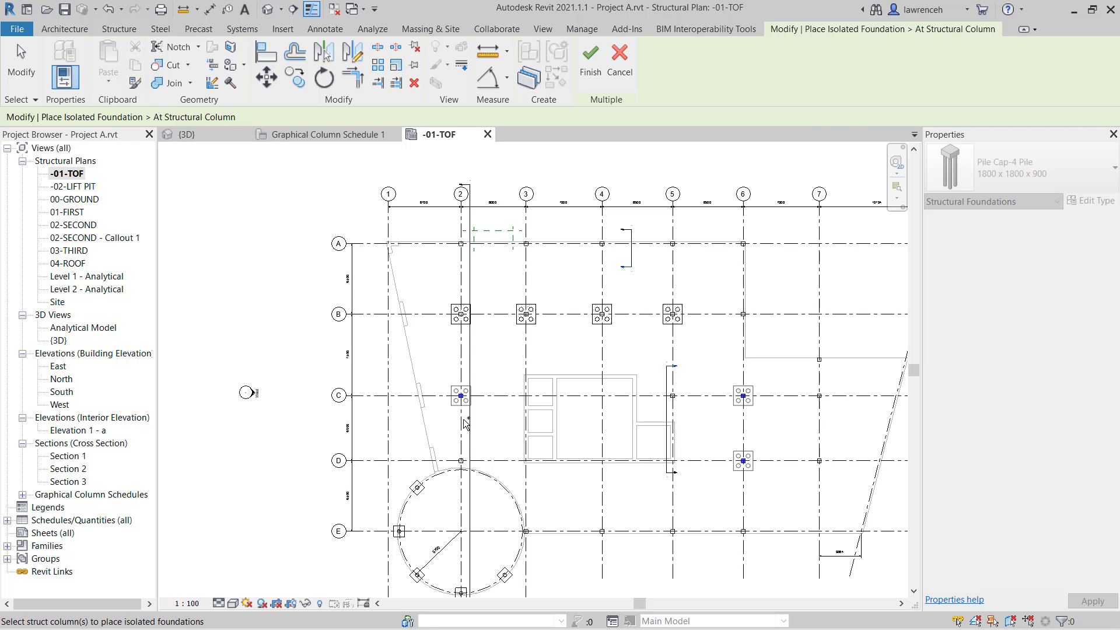
{"action": "left_click", "coordinate": [673, 398]}
{"action": "left_click", "coordinate": [599, 83]}
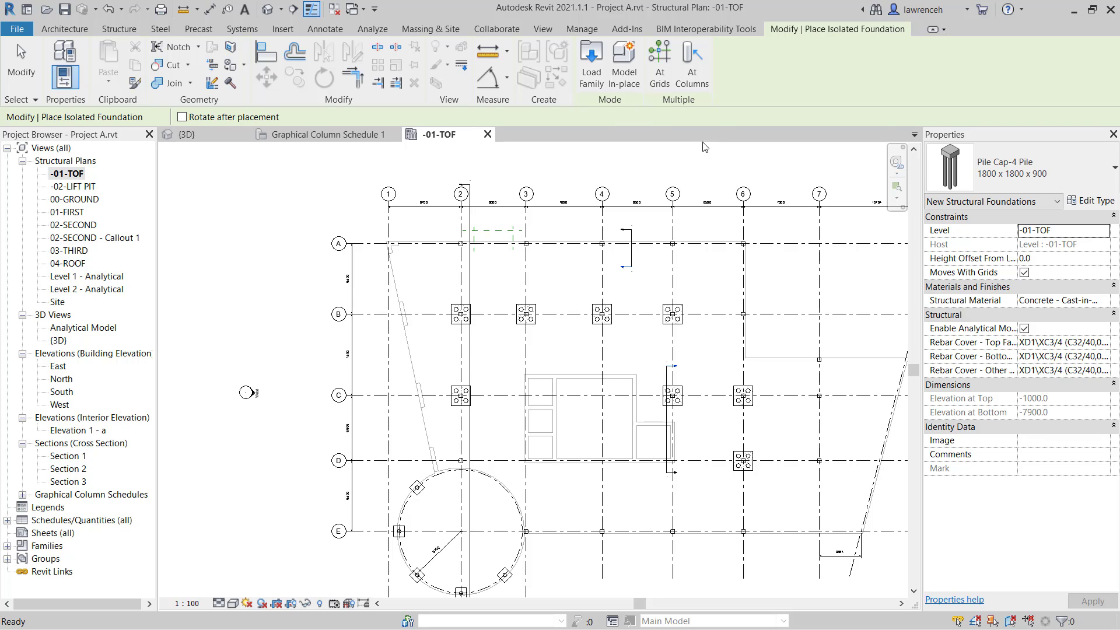
- Place Pile Cap-3 Pile 1800 x 2000 x 900mm foundations under the grid A columns at grids 2 to 6, narrow ends facing grid B
{"action": "left_click", "coordinate": [1068, 186]}
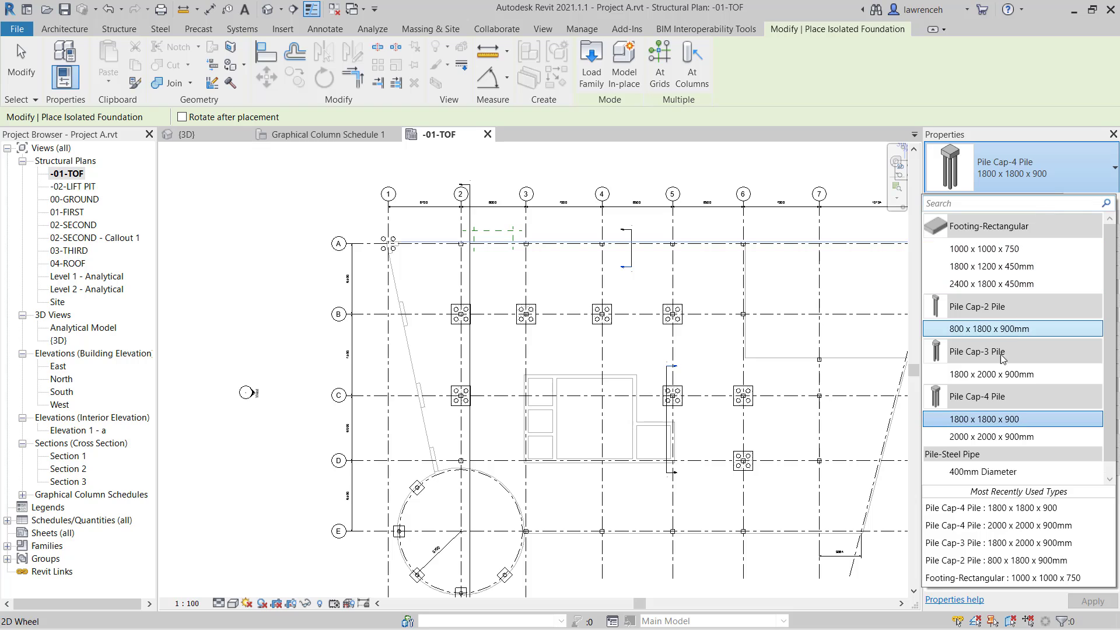
{"action": "left_click", "coordinate": [995, 375]}
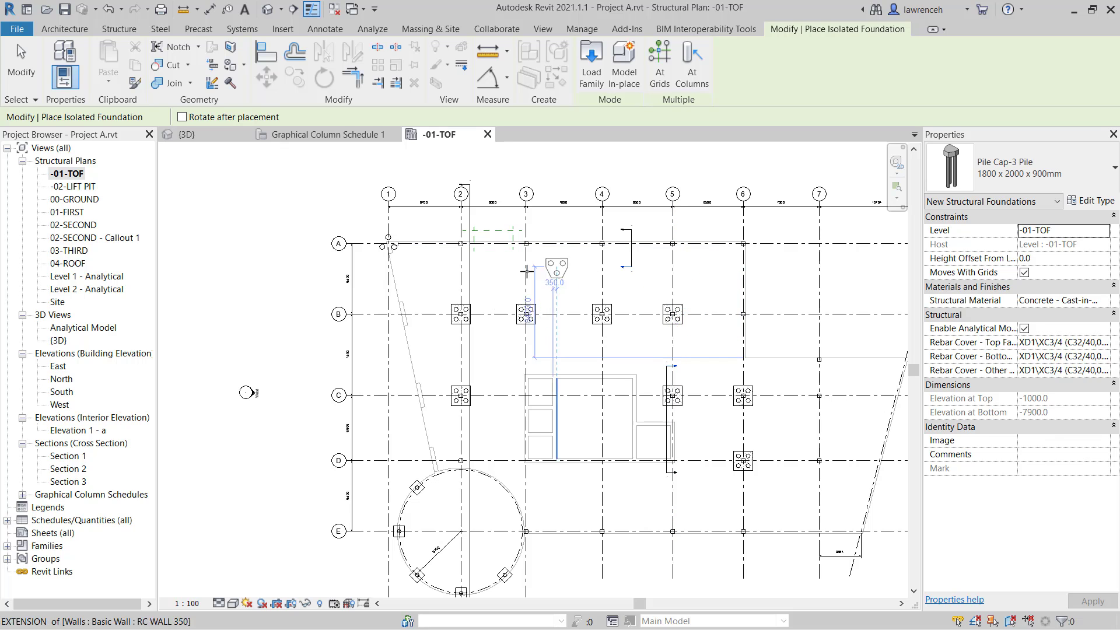
{"action": "scroll", "coordinate": [461, 243], "scroll_direction": "up", "scroll_amount": 2}
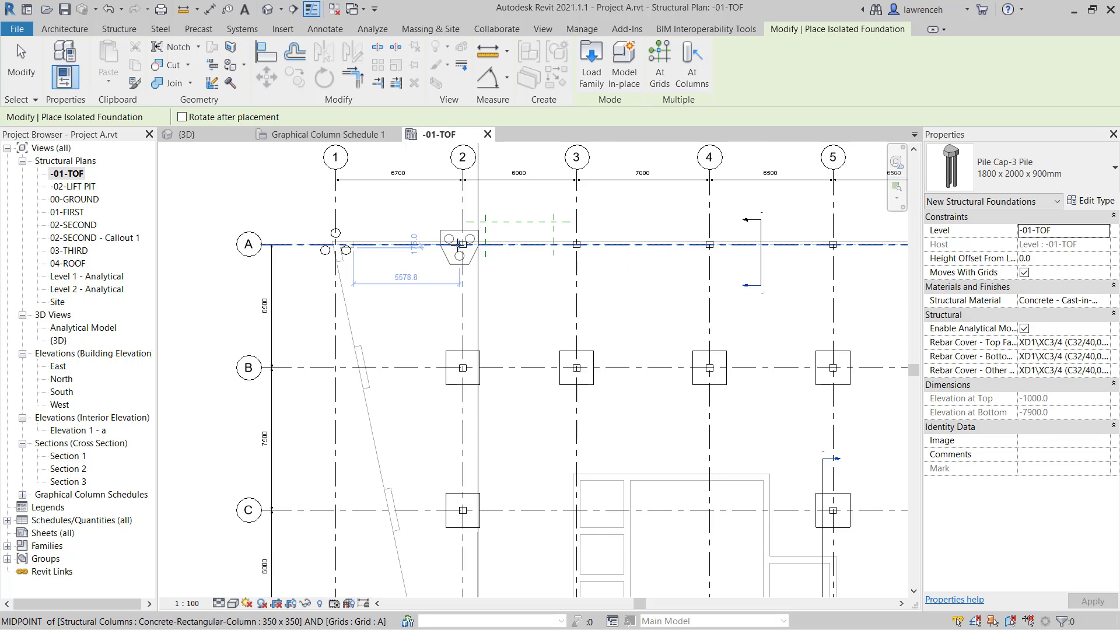
{"action": "scroll", "coordinate": [461, 244], "scroll_direction": "up", "scroll_amount": 2}
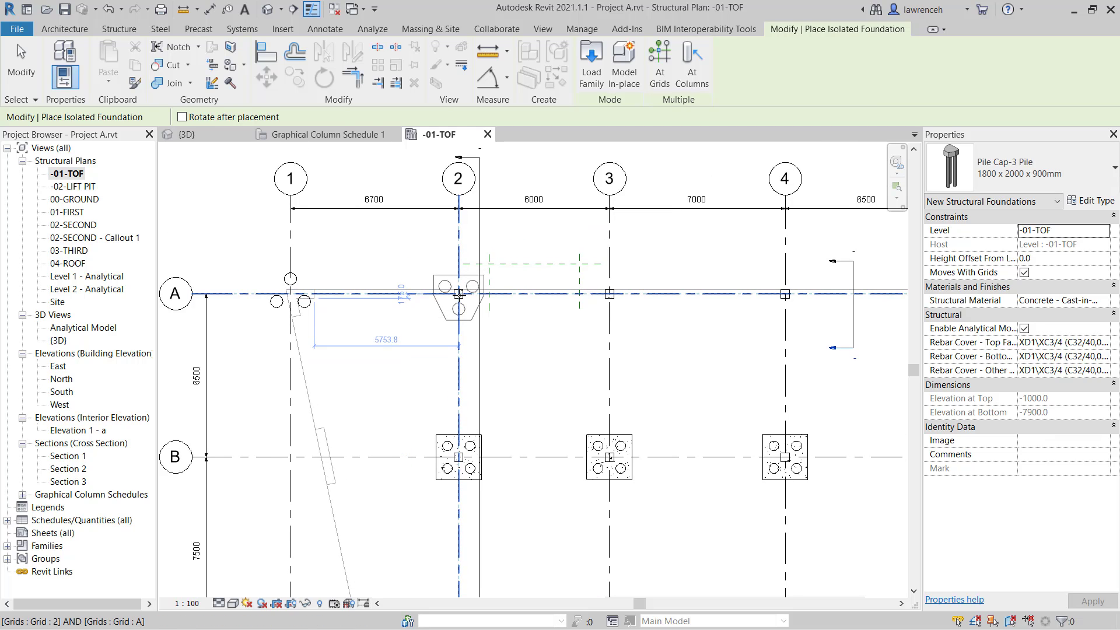
{"action": "left_click", "coordinate": [458, 293]}
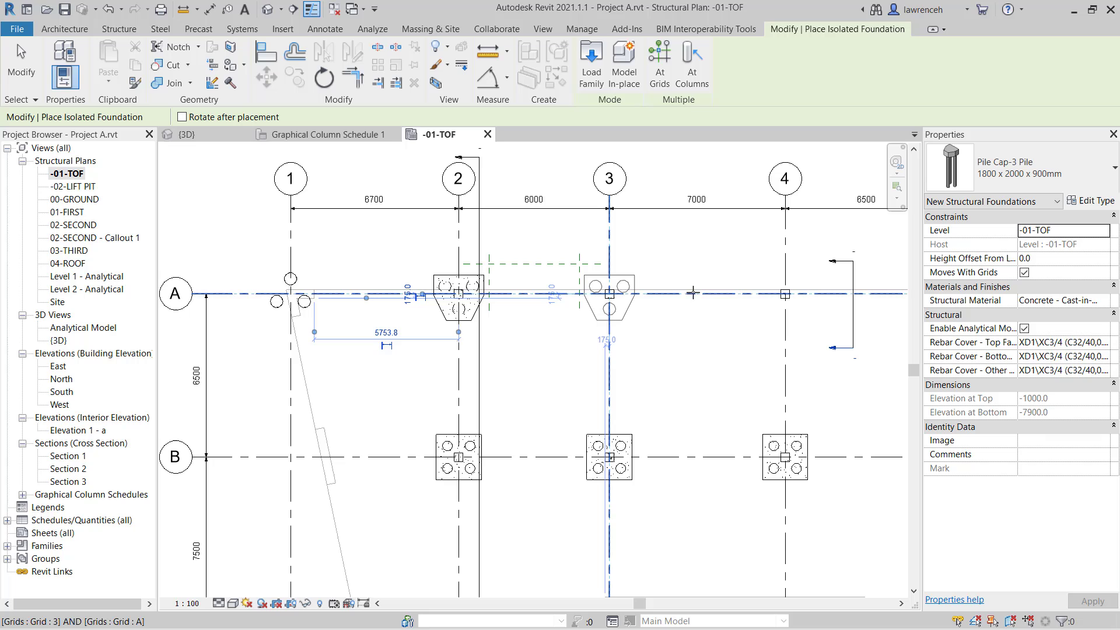
{"action": "left_click", "coordinate": [609, 294]}
{"action": "left_click", "coordinate": [785, 293]}
{"action": "middle_click_drag", "start_coordinate": [768, 332], "coordinate": [633, 319]}
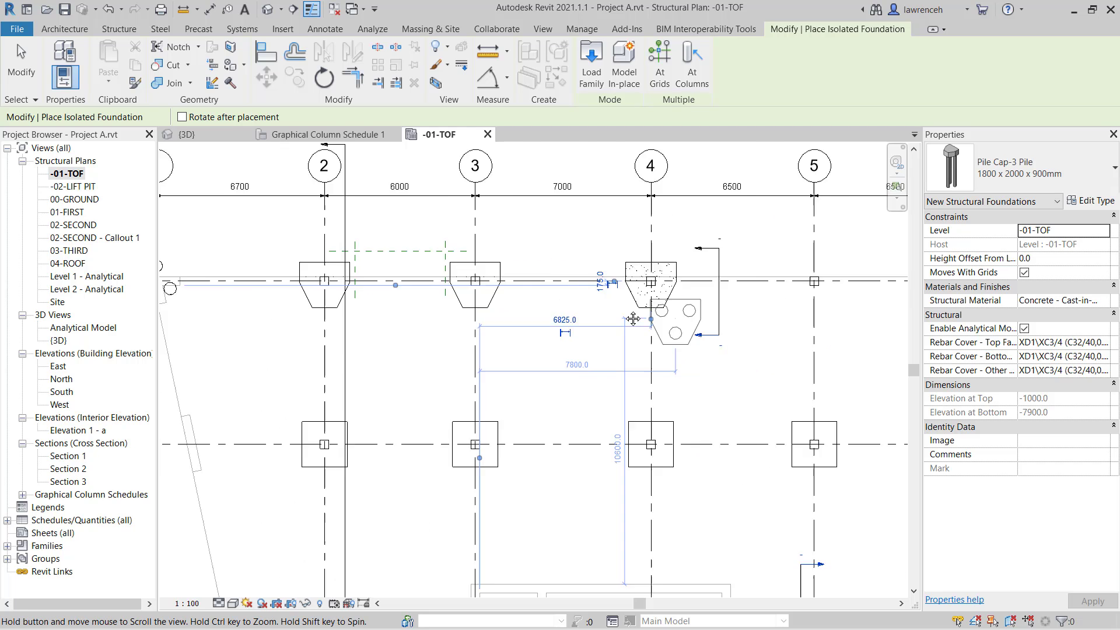
{"action": "scroll", "coordinate": [524, 296], "scroll_direction": "down", "scroll_amount": 2}
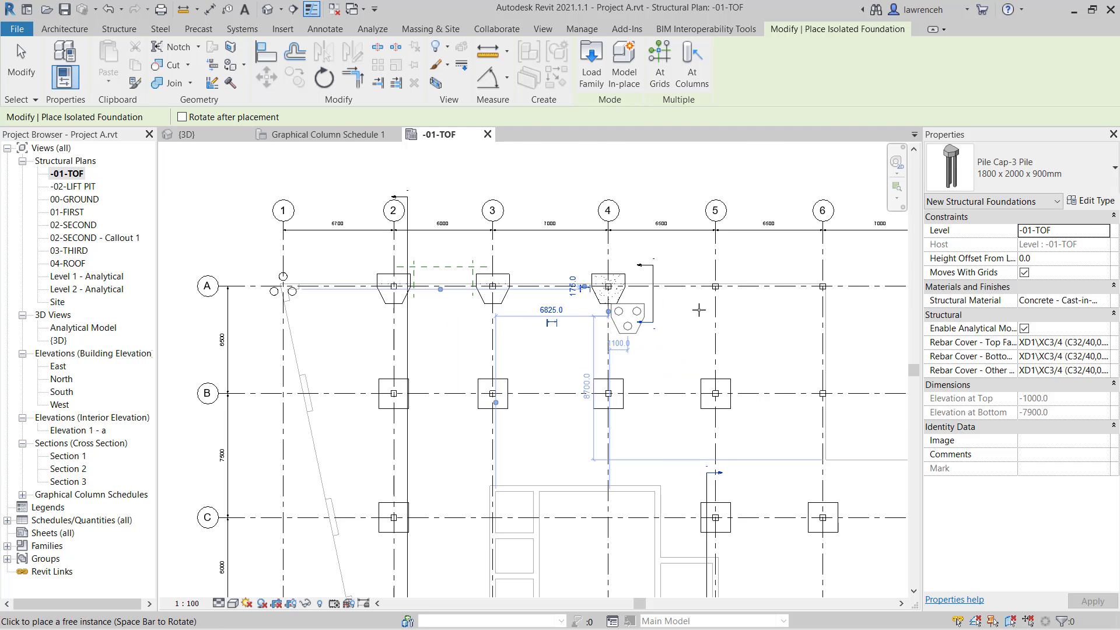
{"action": "left_click", "coordinate": [716, 286]}
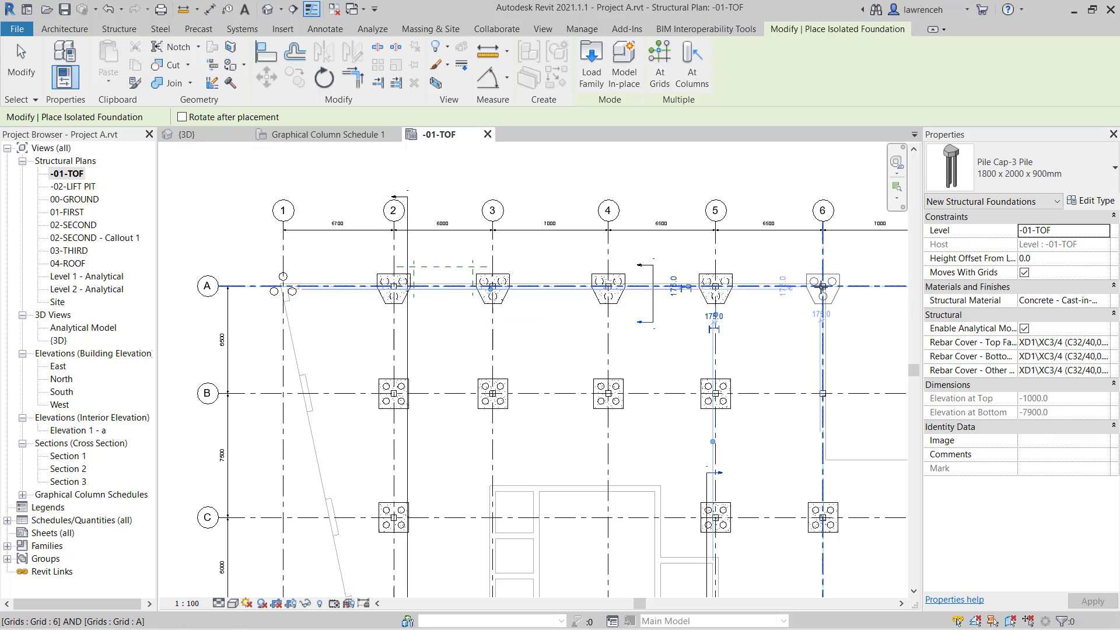
{"action": "left_click", "coordinate": [822, 286]}
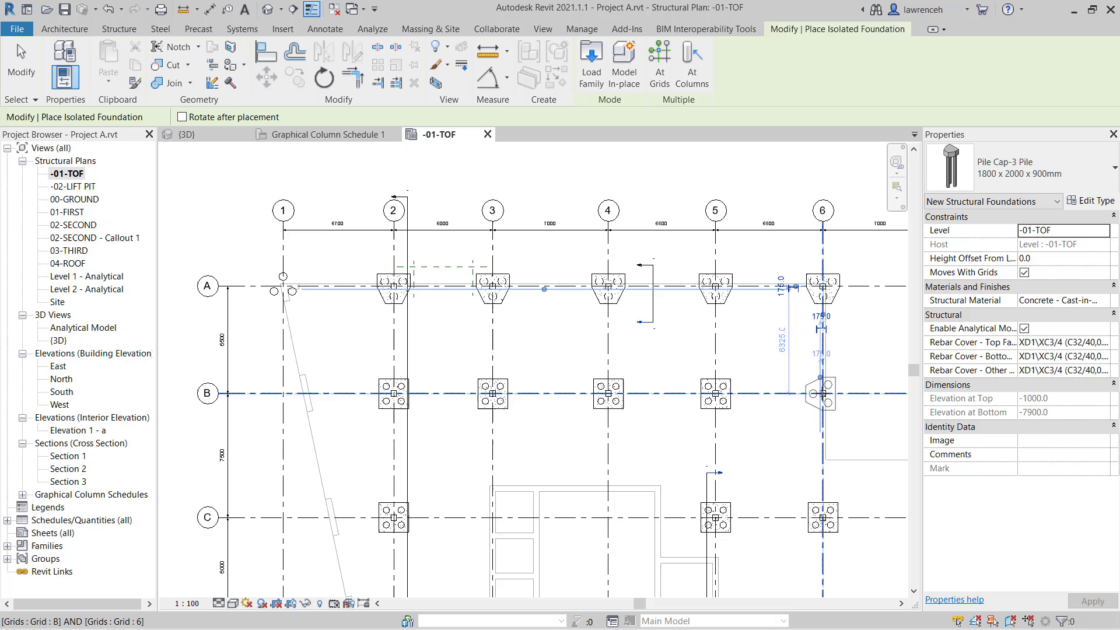
- Place a three-pile cap at B6 with its narrow end facing grid 5, and one facing grid C at the grid 7 column between B and C
{"action": "left_click", "coordinate": [823, 394]}
{"action": "scroll", "coordinate": [817, 402], "scroll_direction": "down", "scroll_amount": 2}
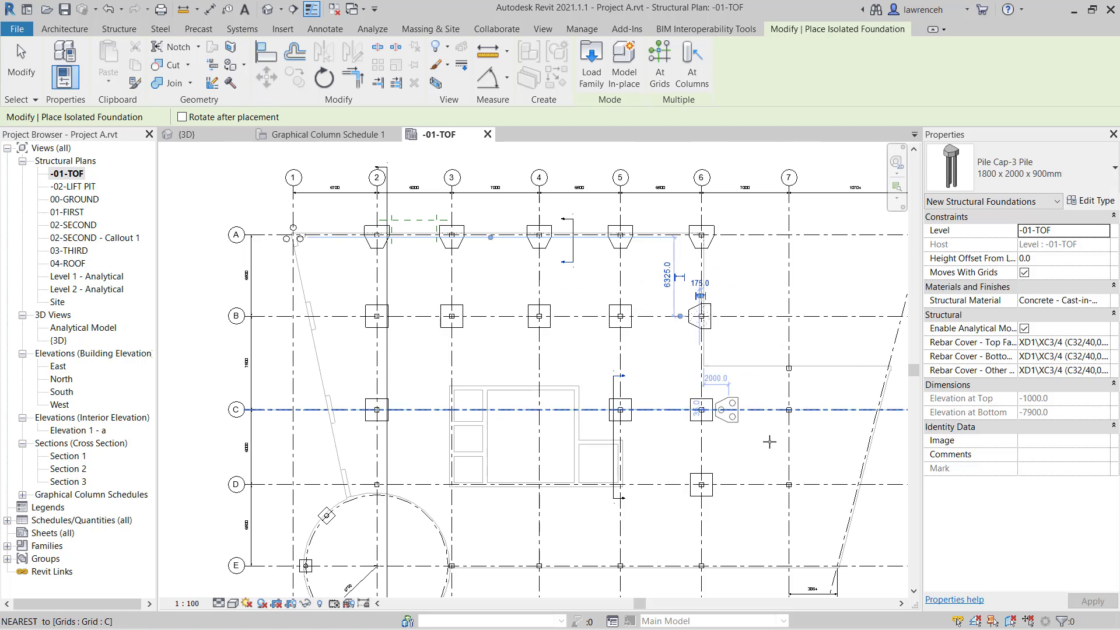
{"action": "middle_click_drag", "start_coordinate": [769, 442], "coordinate": [738, 366]}
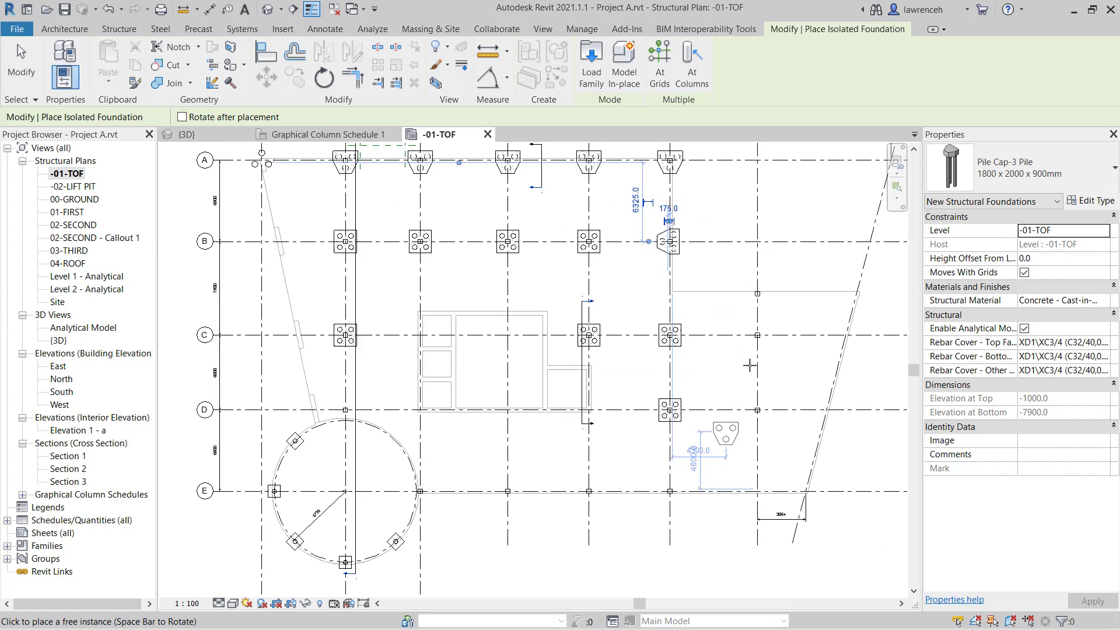
{"action": "left_click", "coordinate": [757, 295]}
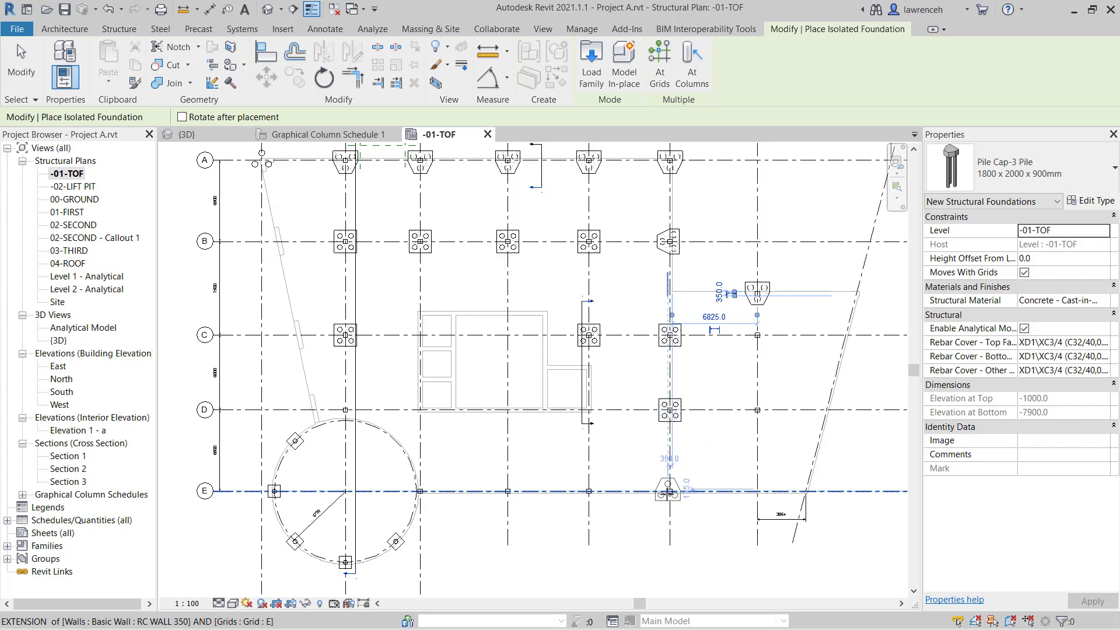
- Place 1800 x 2000 x 900mm three-pile caps under the grid E columns at grids 6, 5, 4 and 3, narrow ends facing grid D
{"action": "left_click", "coordinate": [669, 494]}
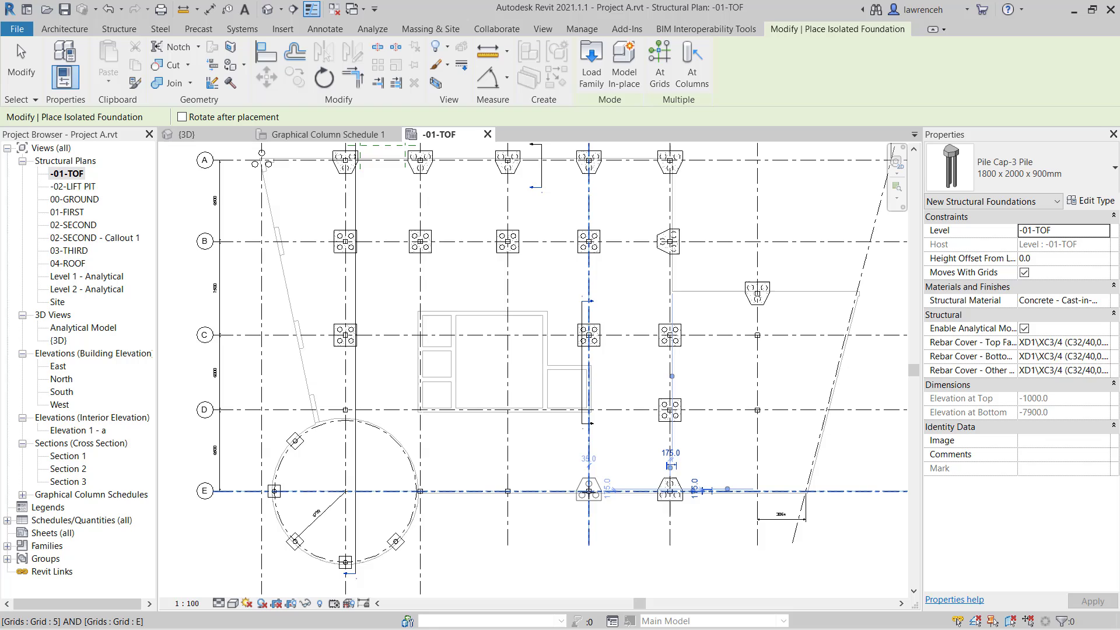
{"action": "left_click", "coordinate": [589, 493]}
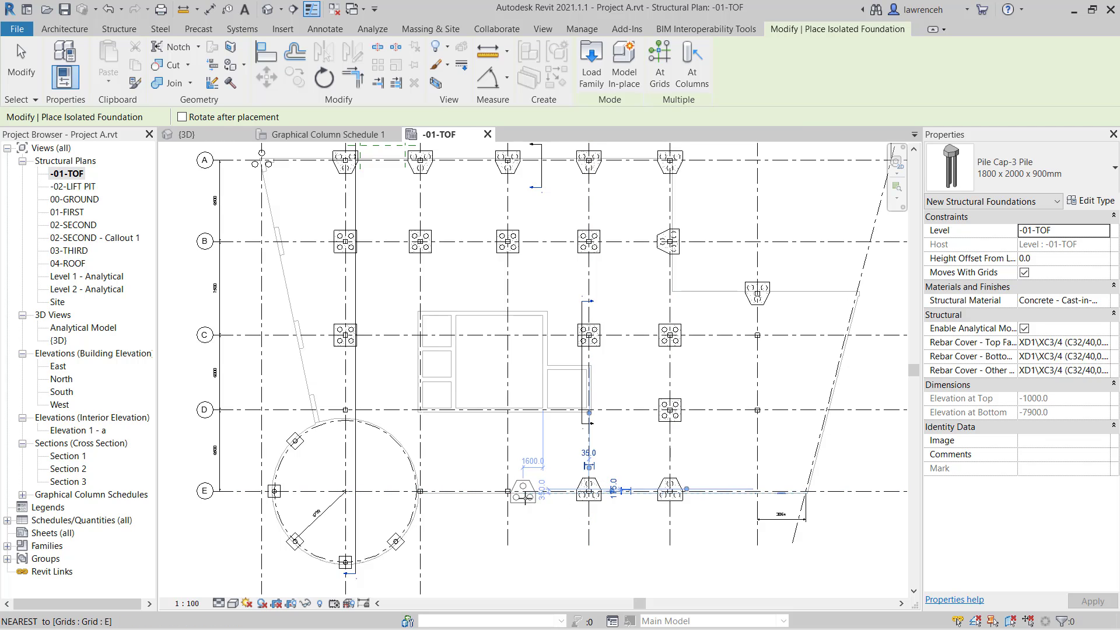
{"action": "left_click", "coordinate": [508, 491]}
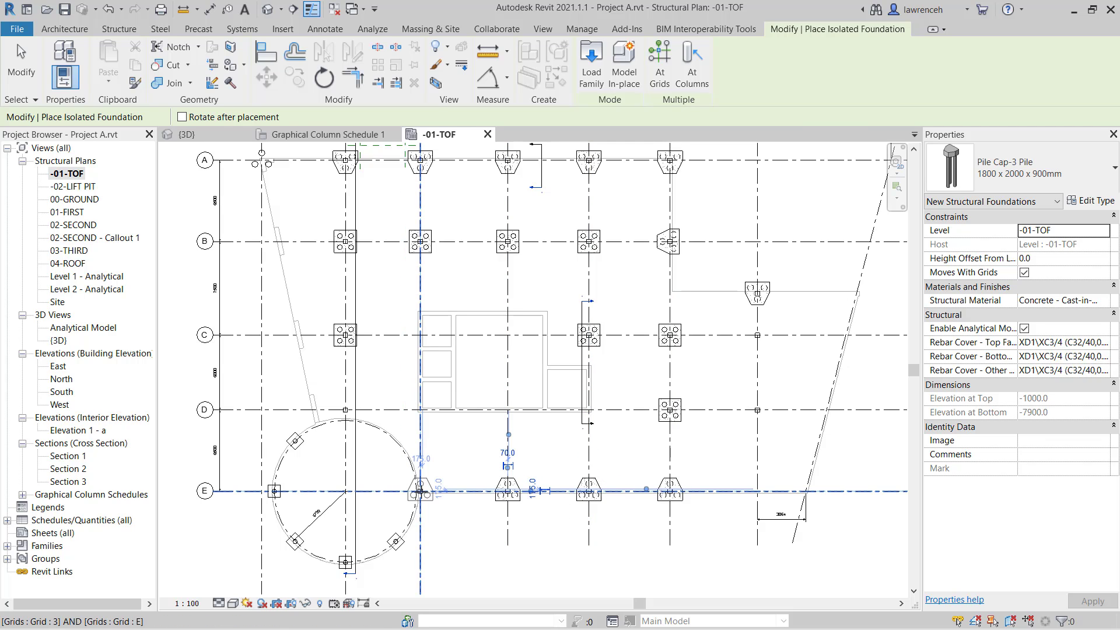
{"action": "left_click", "coordinate": [420, 492]}
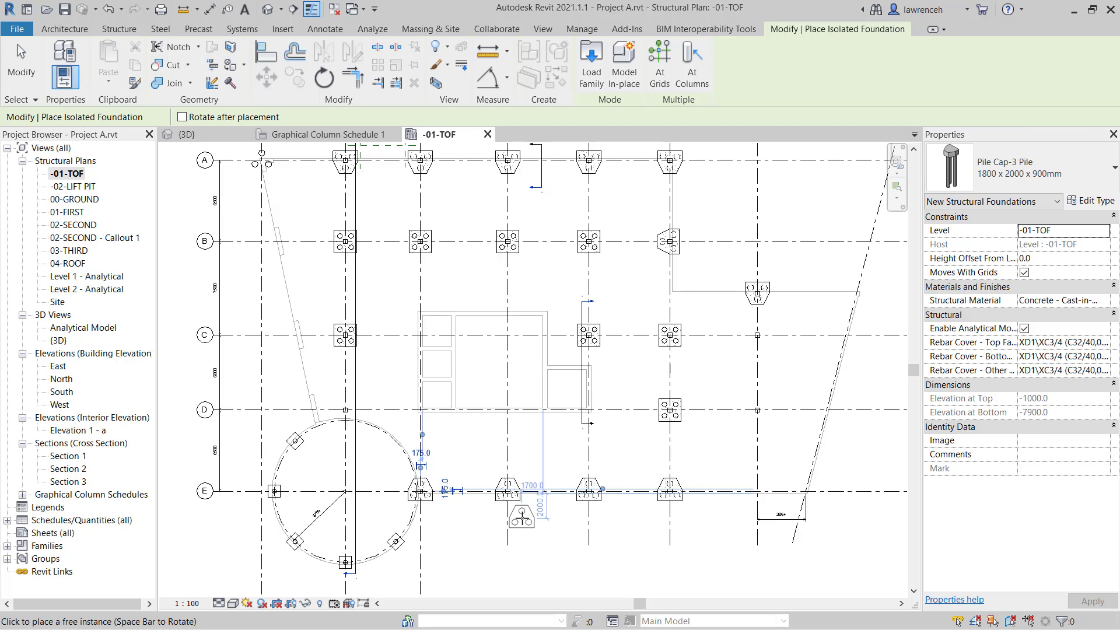
- Place Pile Cap-2 Pile 800 x 1800 x 900mm foundations at columns C7, D7 and D2 using At Columns, rotated lengthwise along the numbered grids
{"action": "left_click", "coordinate": [1052, 173]}
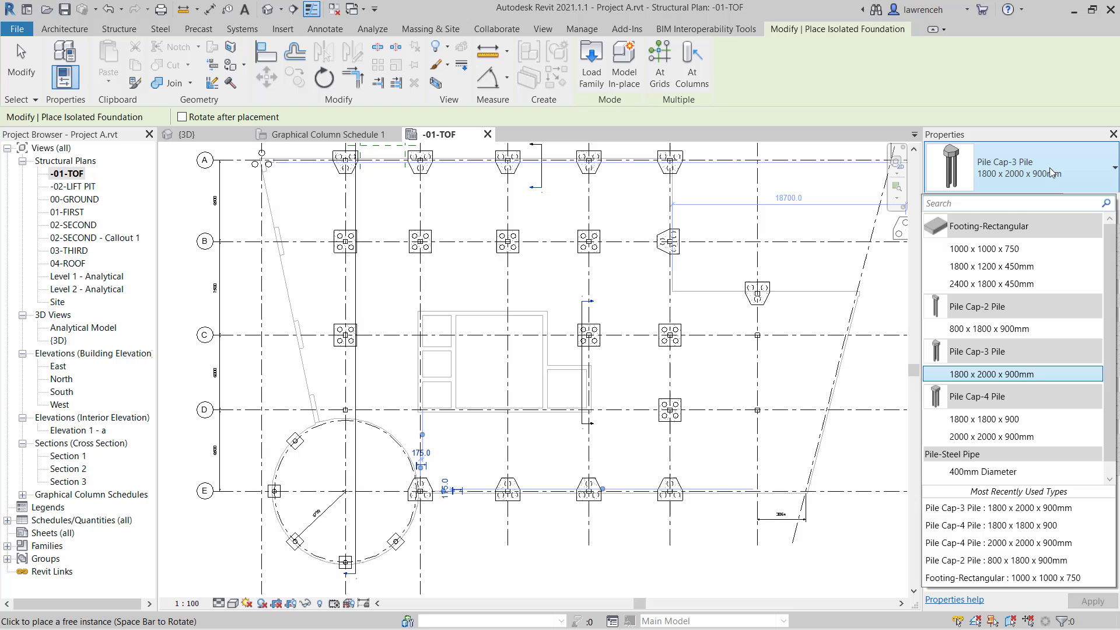
{"action": "left_click", "coordinate": [994, 329]}
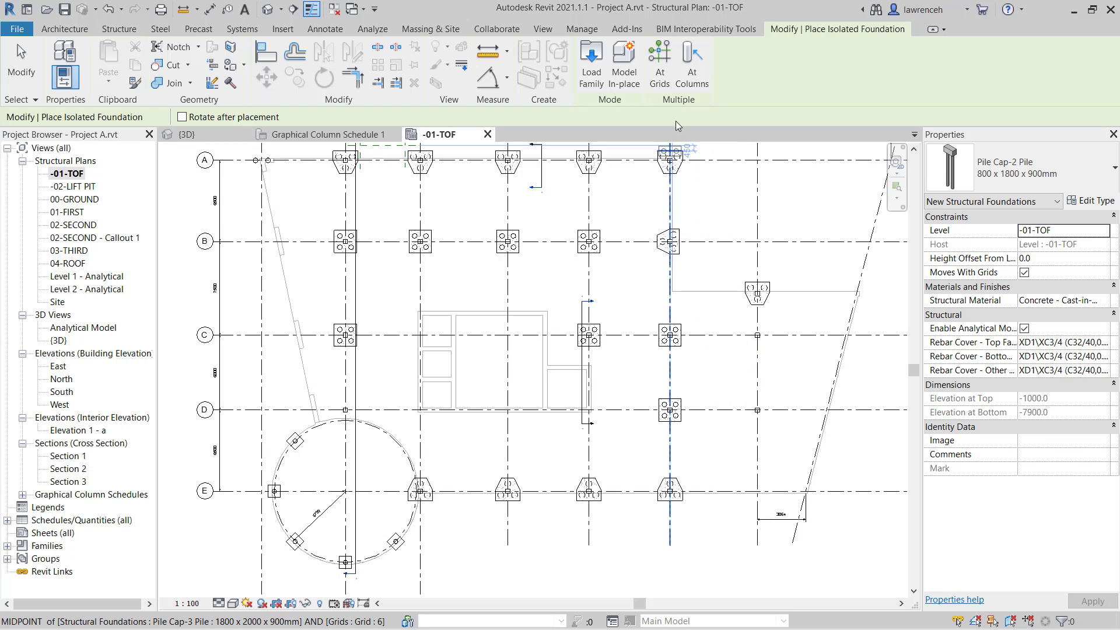
{"action": "left_click", "coordinate": [692, 63]}
{"action": "left_click_drag", "start_coordinate": [745, 315], "coordinate": [780, 426]}
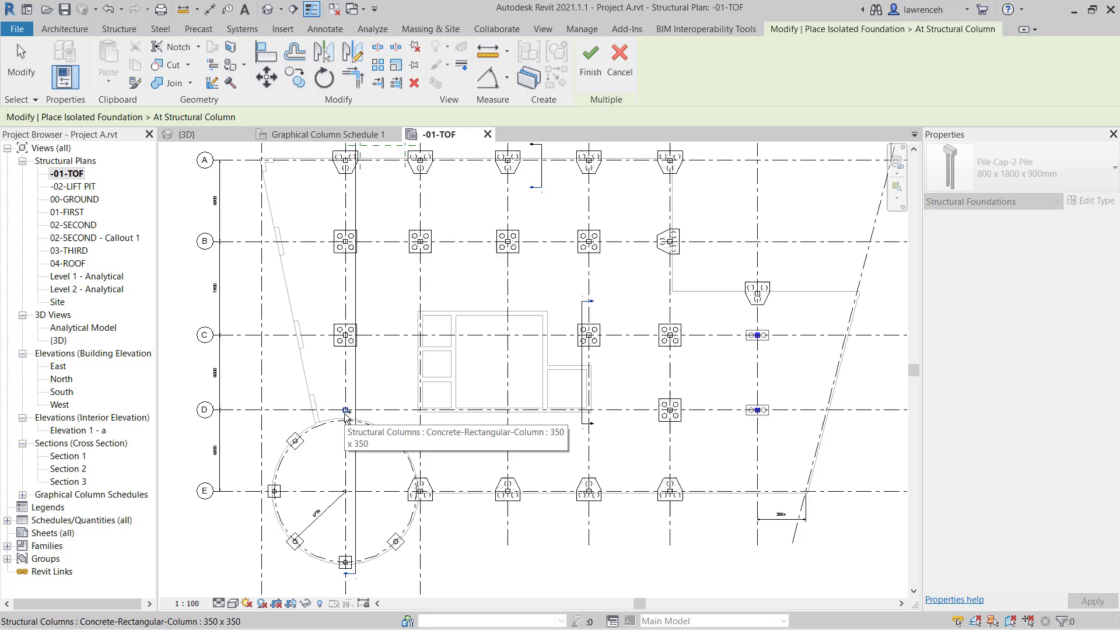
{"action": "left_click", "coordinate": [344, 413]}
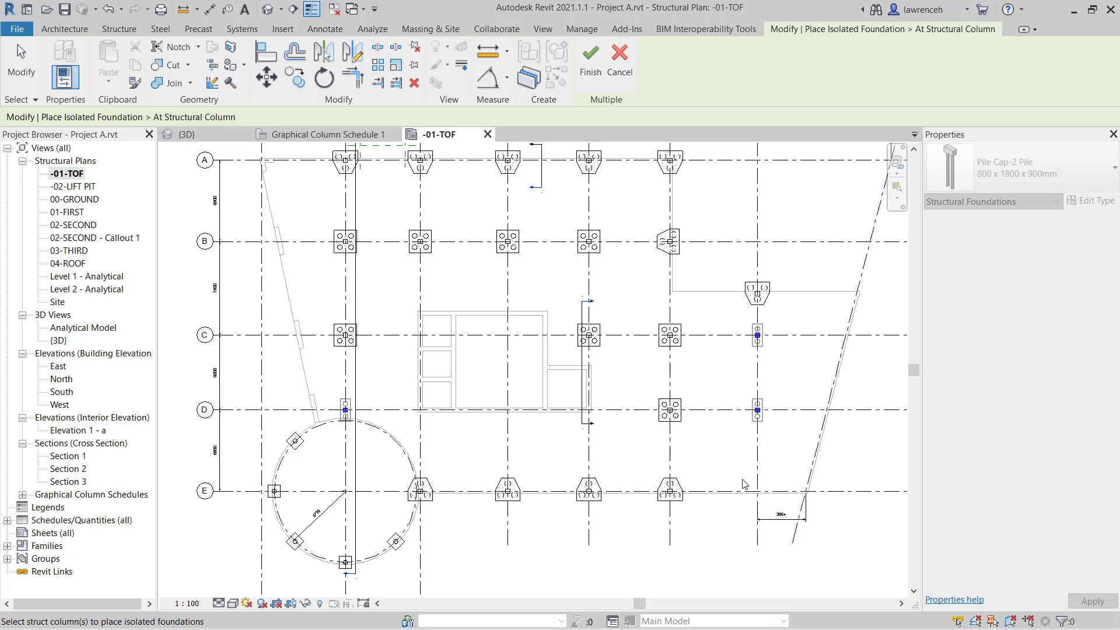
{"action": "key", "text": "space"}
{"action": "key", "text": "space"}
{"action": "key", "text": "space"}
{"action": "left_click", "coordinate": [591, 71]}
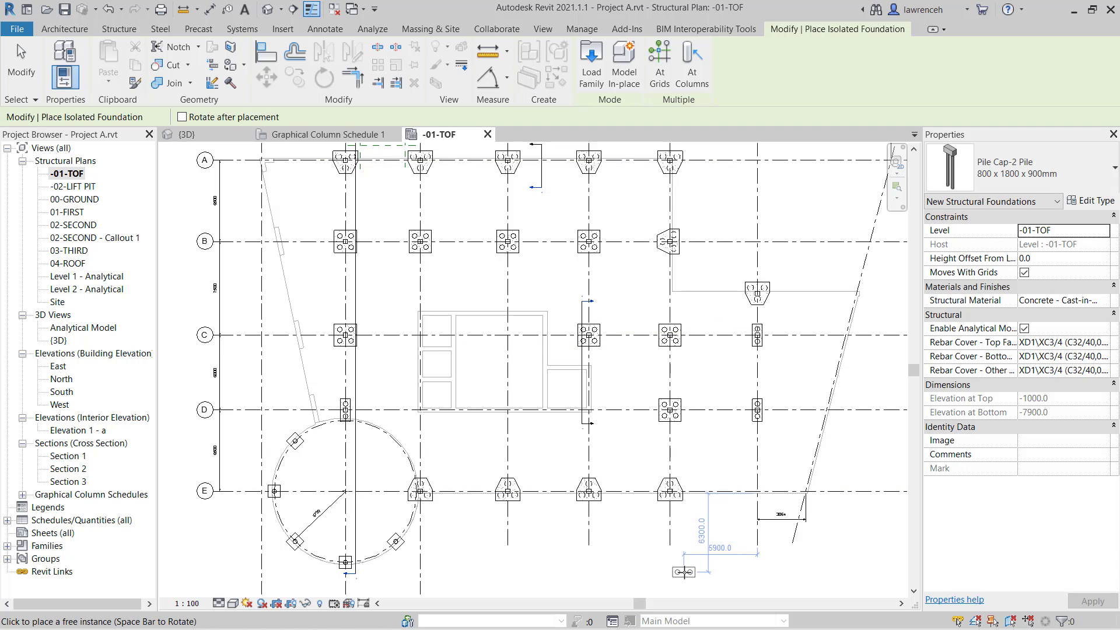
- Show the whole building with its piled foundations in the {3D} view and end foundation placement
{"action": "left_click", "coordinate": [186, 135]}
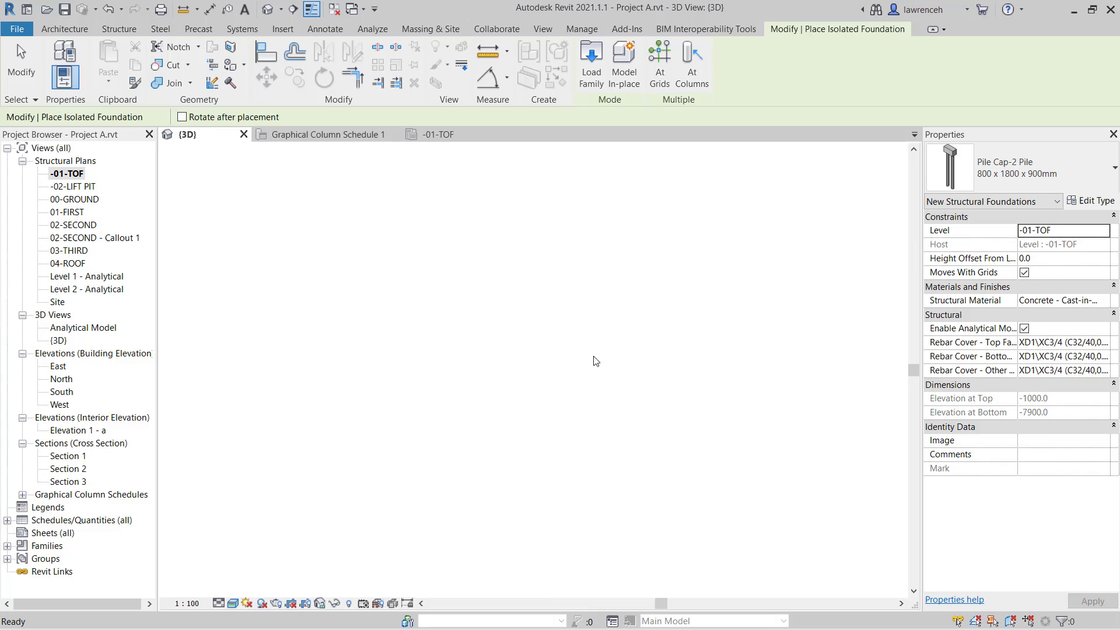
{"action": "middle_click_drag", "start_coordinate": [695, 481], "coordinate": [816, 534], "text": "shift"}
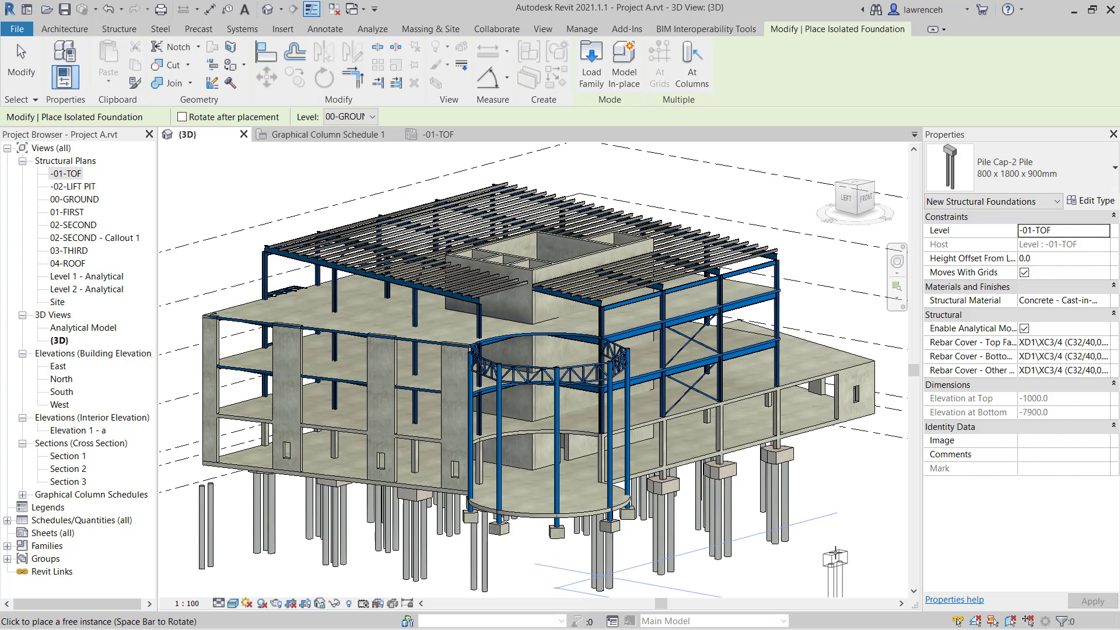
{"action": "left_click", "coordinate": [21, 67]}
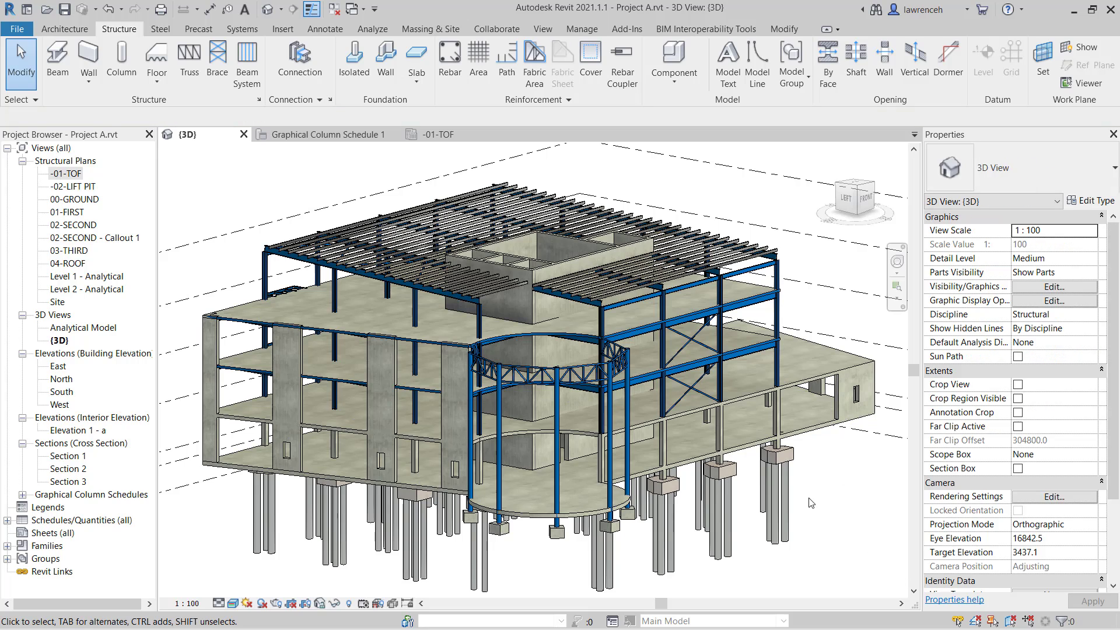
- Select all the pile cap foundations in the 3D view and associate their Structural Material with the C40 global parameter
{"action": "middle_click_drag", "start_coordinate": [831, 524], "coordinate": [872, 528], "text": "shift"}
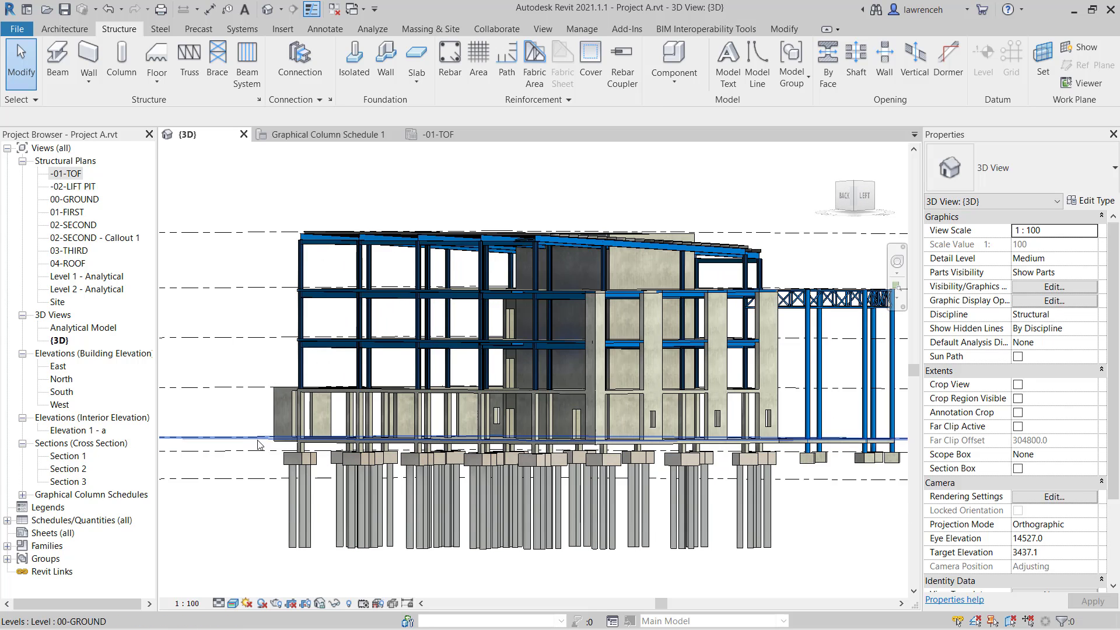
{"action": "left_click_drag", "start_coordinate": [700, 540], "coordinate": [801, 605]}
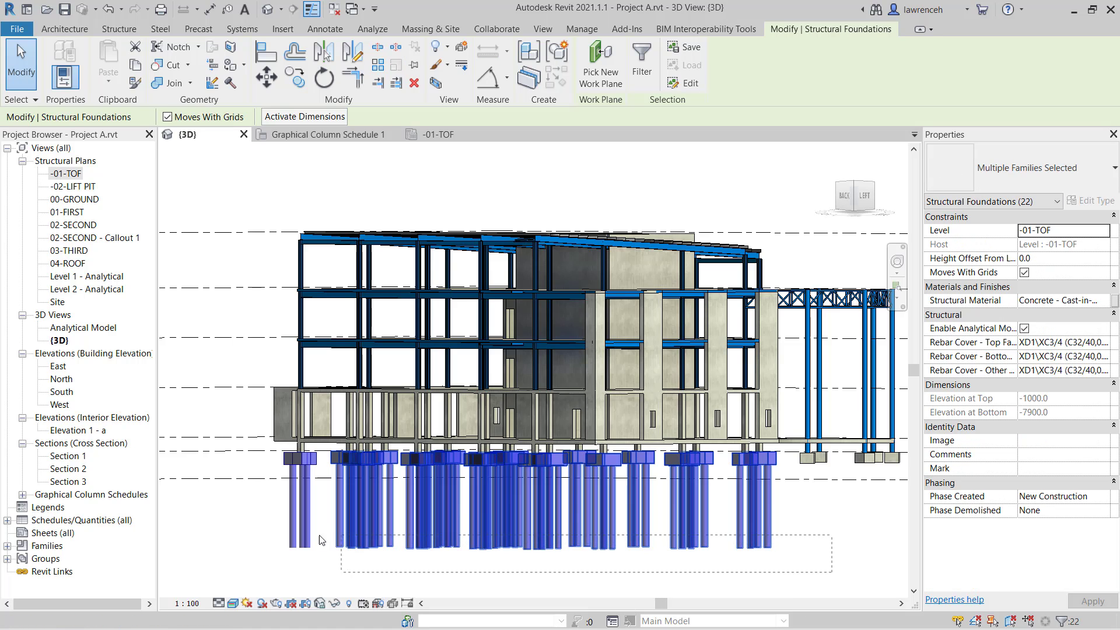
{"action": "left_click", "coordinate": [246, 531]}
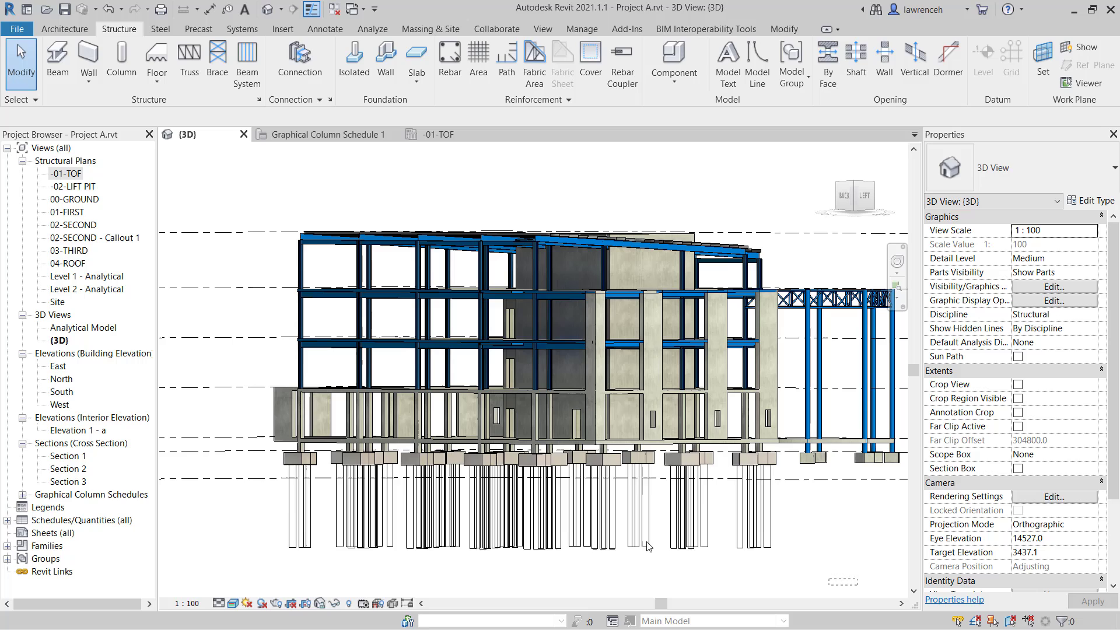
{"action": "left_click_drag", "start_coordinate": [813, 566], "coordinate": [242, 510]}
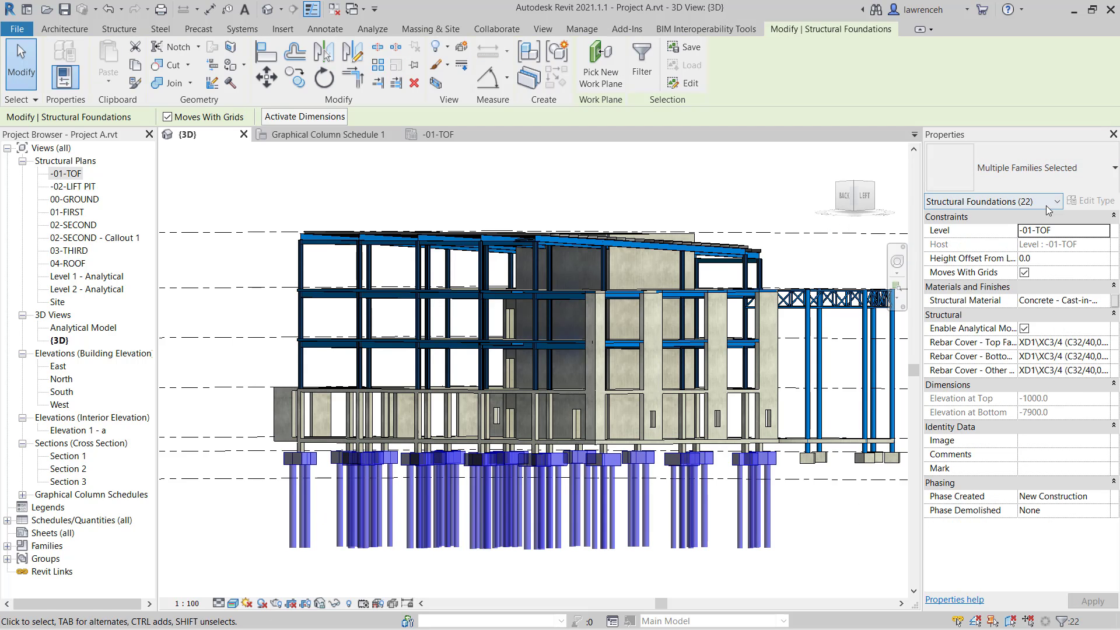
{"action": "middle_click_drag", "start_coordinate": [850, 519], "coordinate": [479, 399], "text": "shift"}
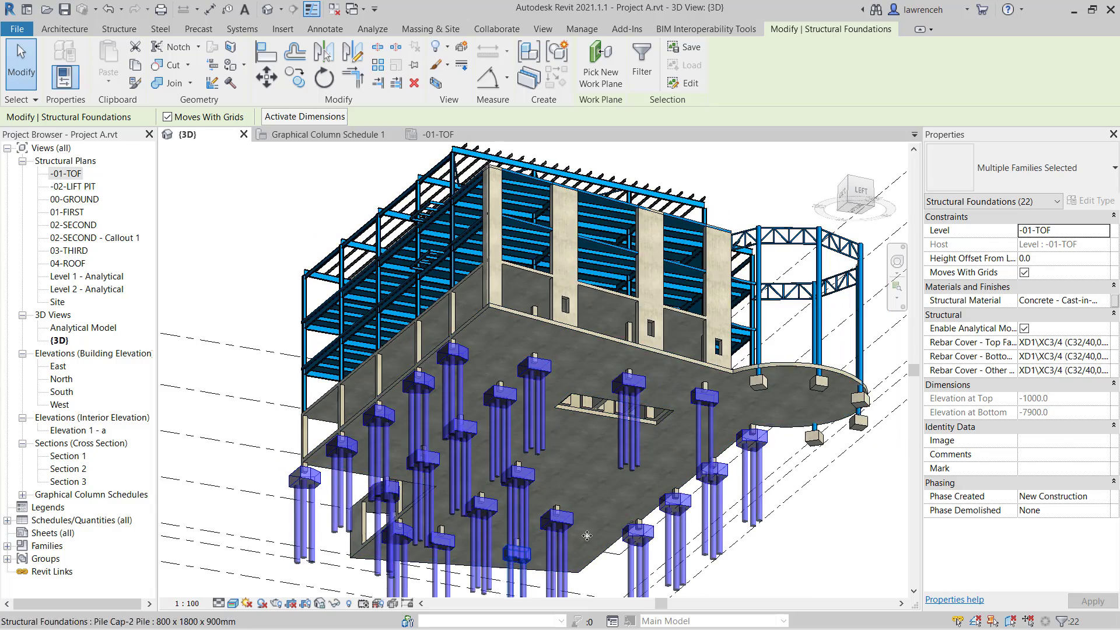
{"action": "middle_click_drag", "start_coordinate": [641, 356], "coordinate": [732, 380], "text": "shift"}
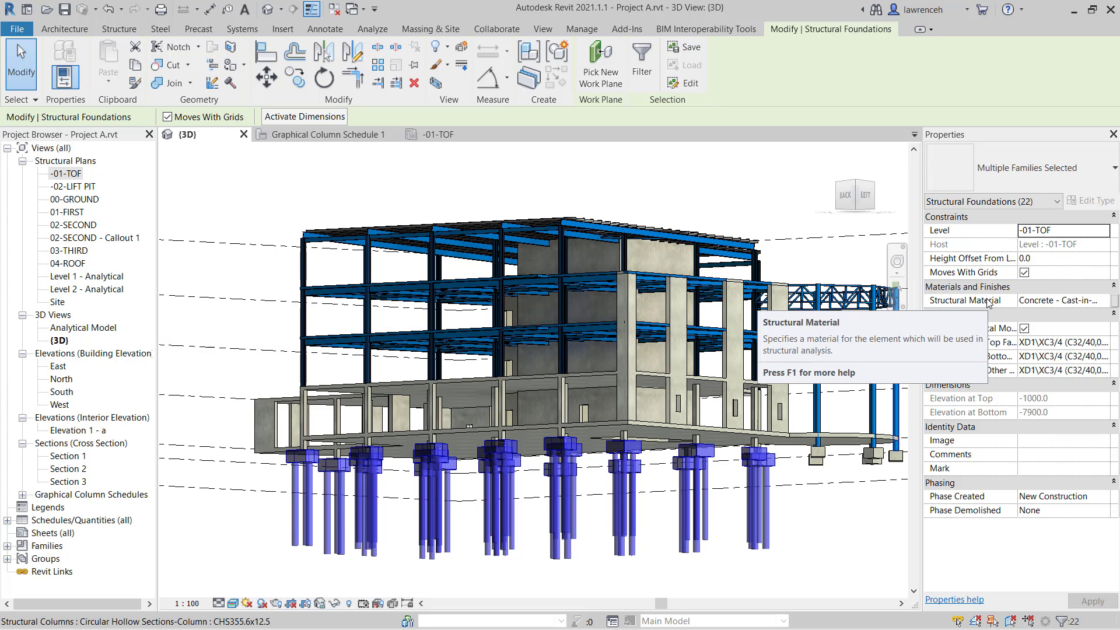
{"action": "left_click", "coordinate": [1115, 302]}
{"action": "left_click", "coordinate": [593, 287]}
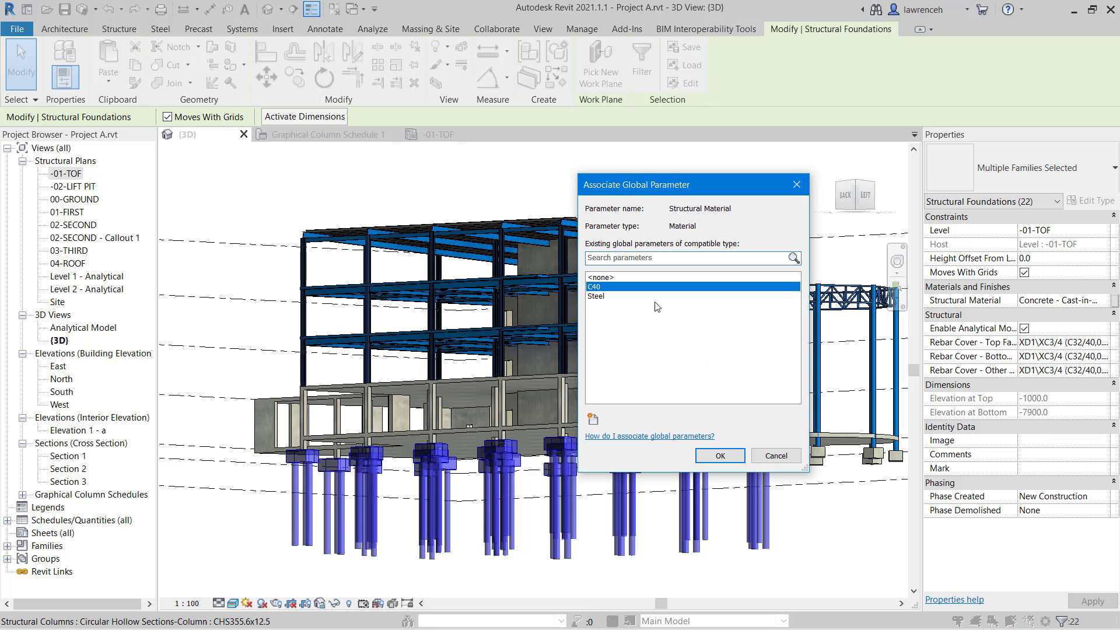
{"action": "left_click", "coordinate": [724, 457]}
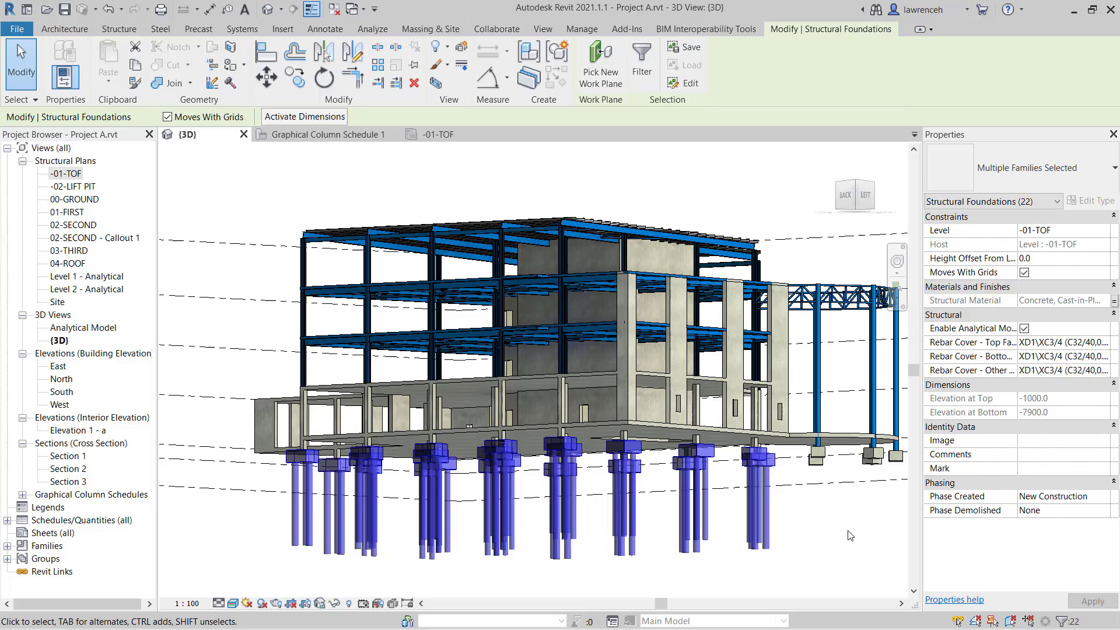
{"action": "left_click", "coordinate": [836, 560]}
{"action": "middle_click_drag", "start_coordinate": [554, 508], "coordinate": [589, 560], "text": "shift"}
{"action": "middle_click_drag", "start_coordinate": [557, 417], "coordinate": [208, 171], "text": "shift"}
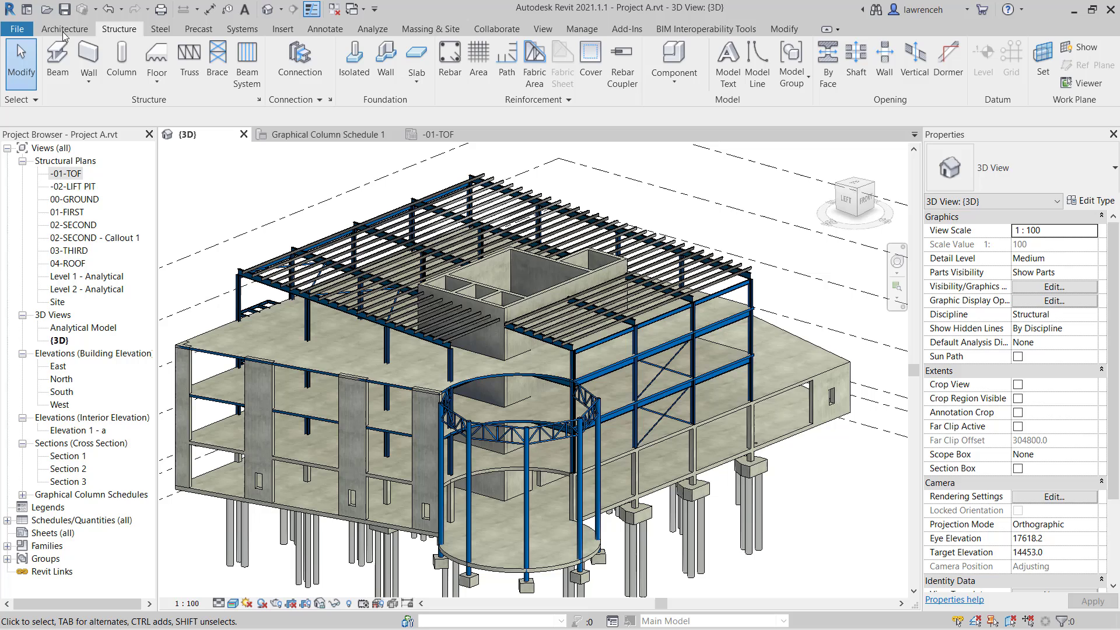